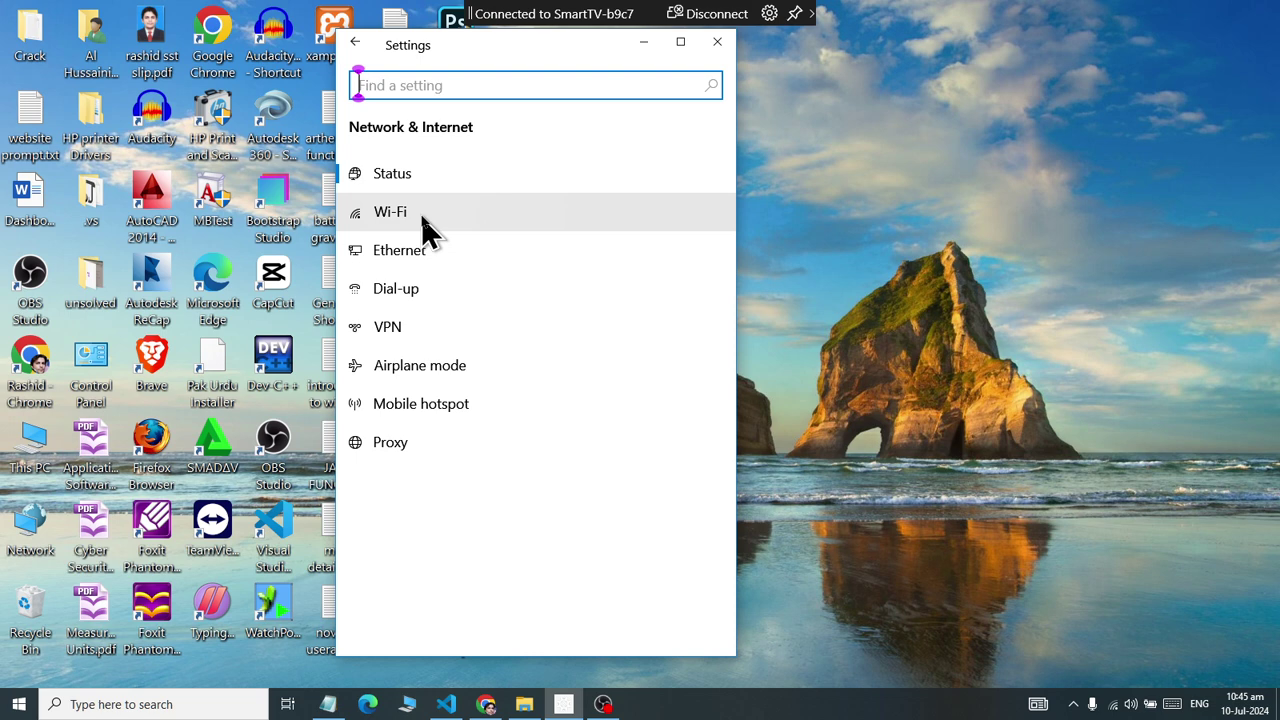
Step: Open the HUAWEI-Y6F9 connection properties from the network status page and turn on the metered connection setting
click(355, 185)
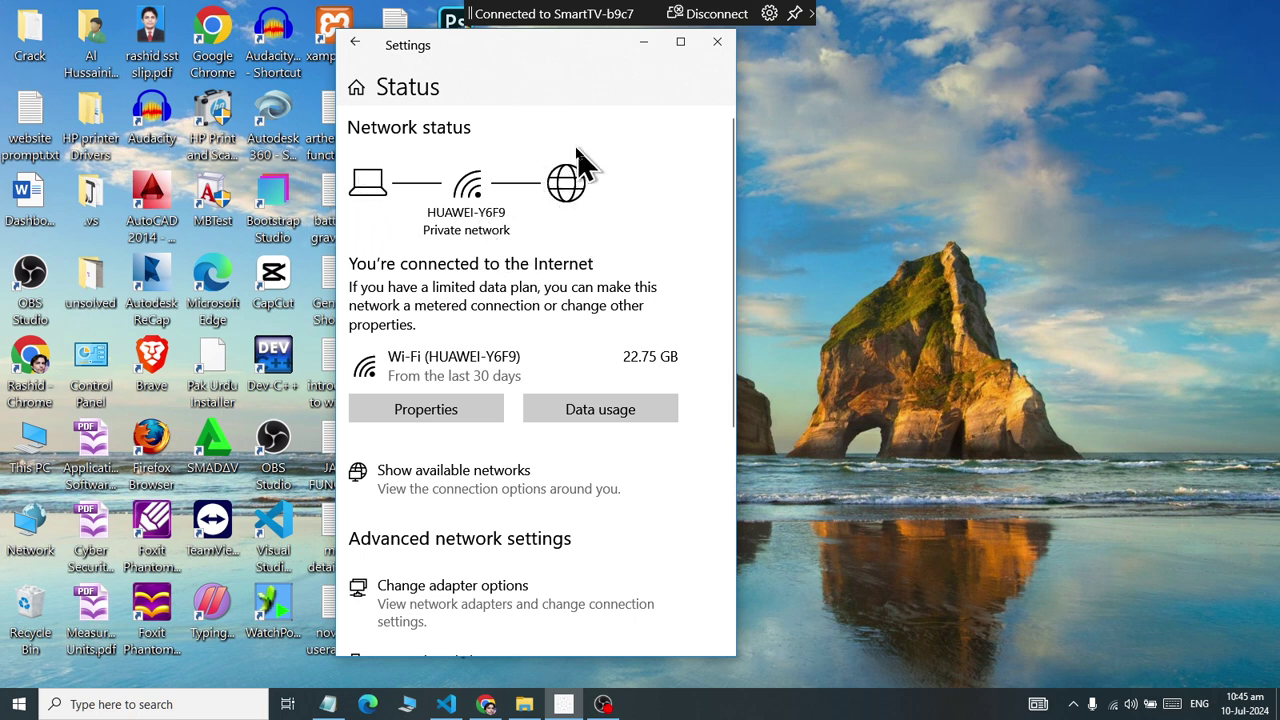
scroll(523, 263, down, 2)
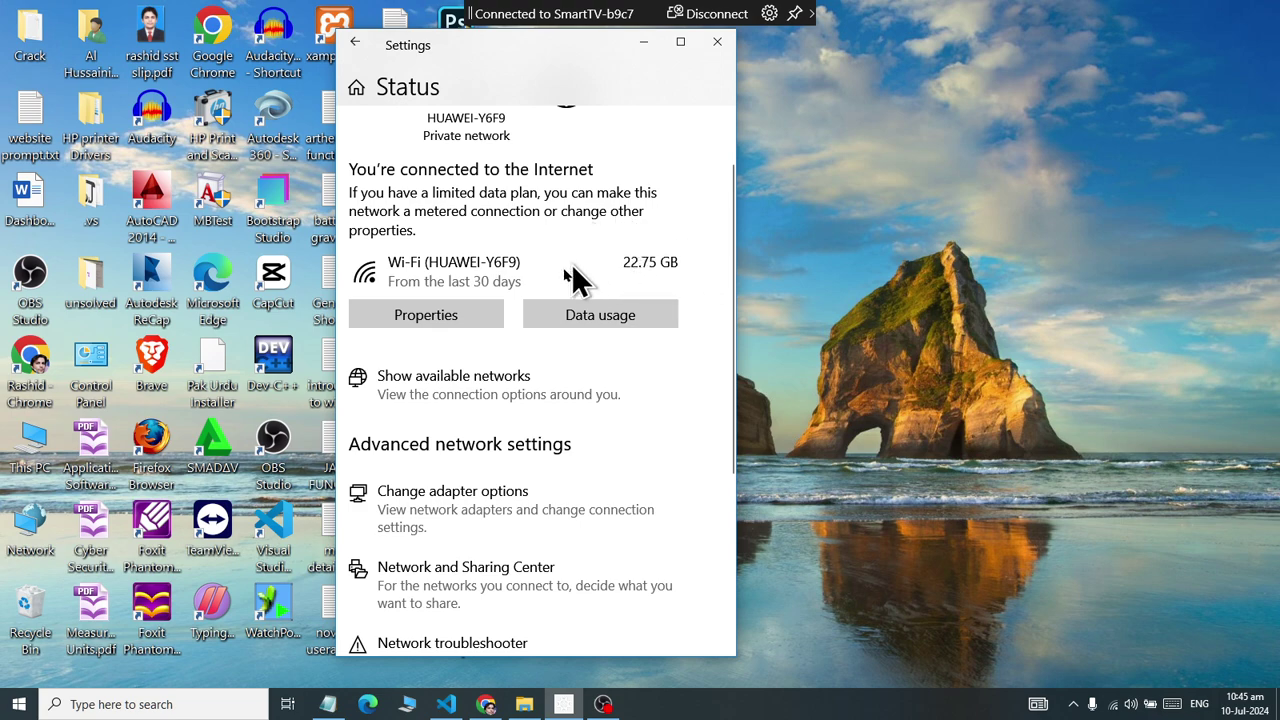
click(470, 314)
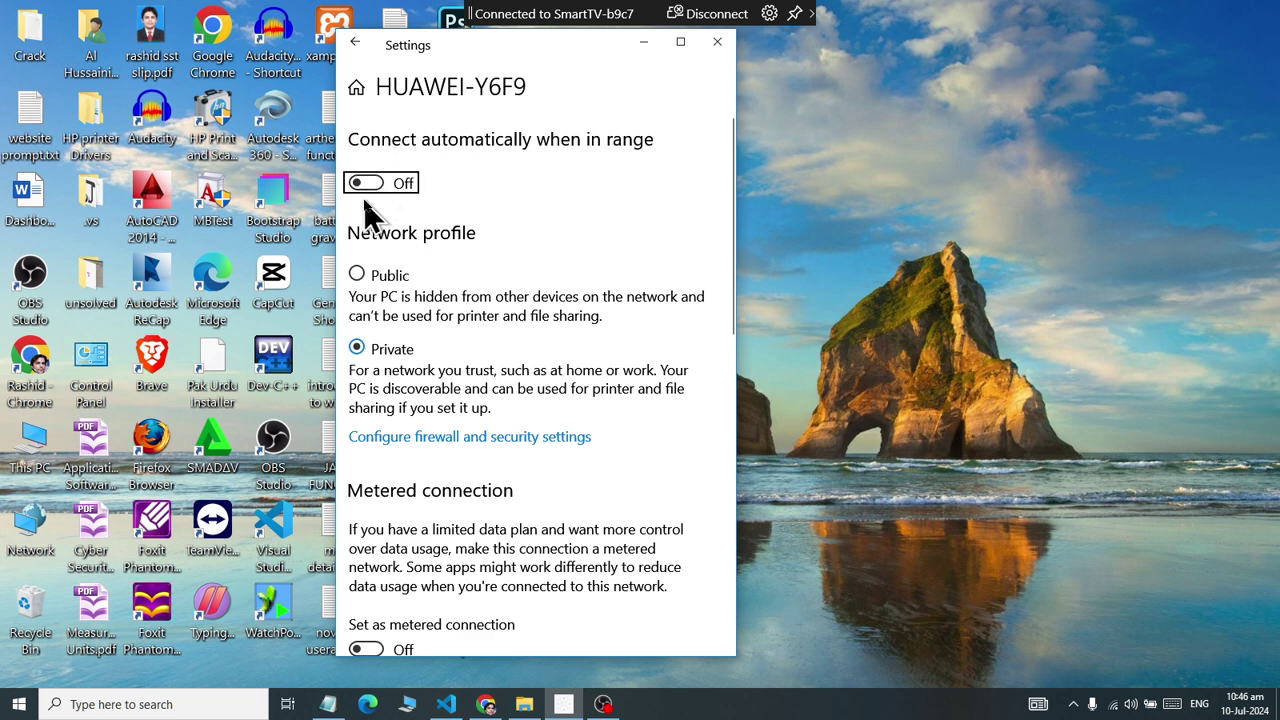
scroll(375, 240, down, 5)
scroll(360, 140, up, 2)
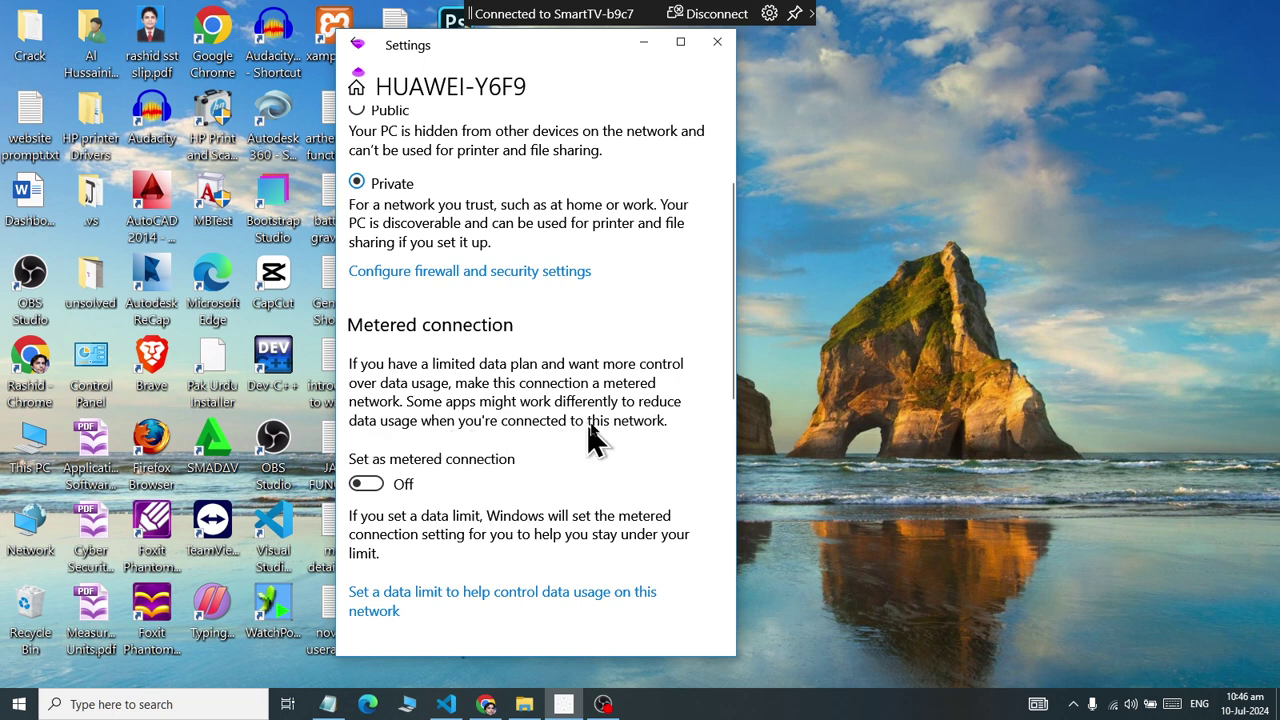
click(380, 483)
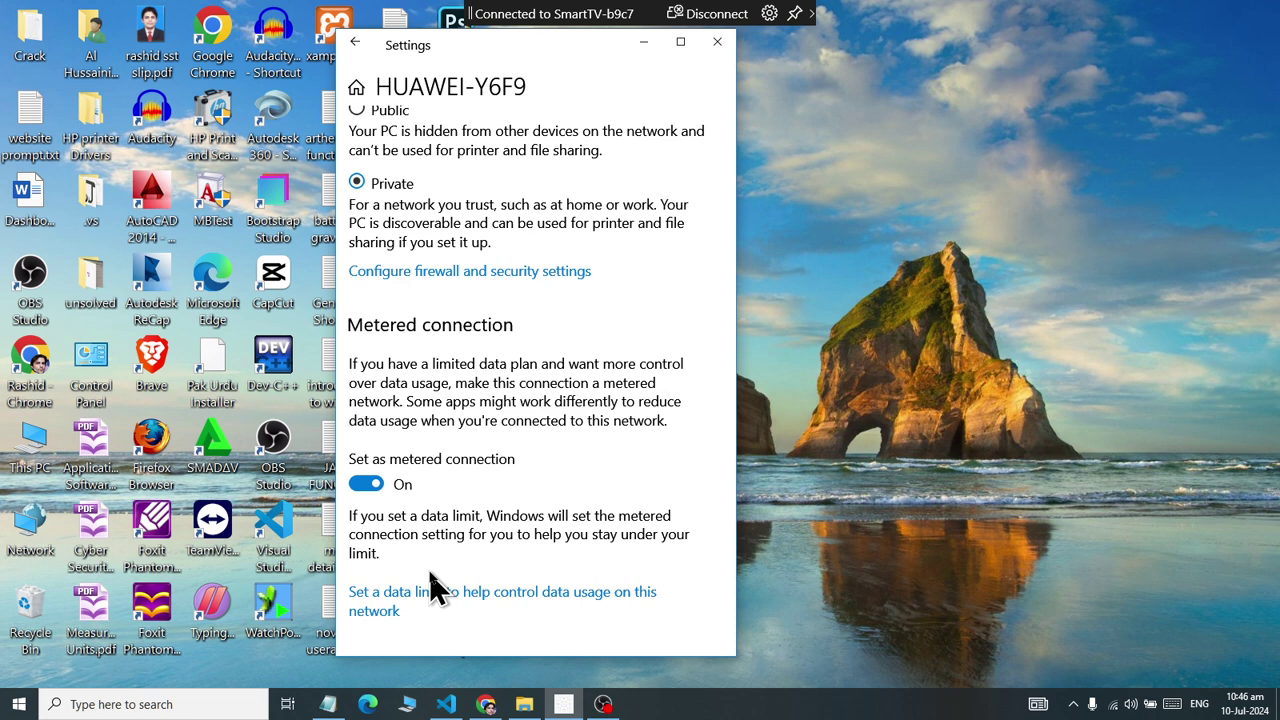
Step: Return to the network status page and examine the connection summary and the advanced network settings
scroll(400, 590, down, 1)
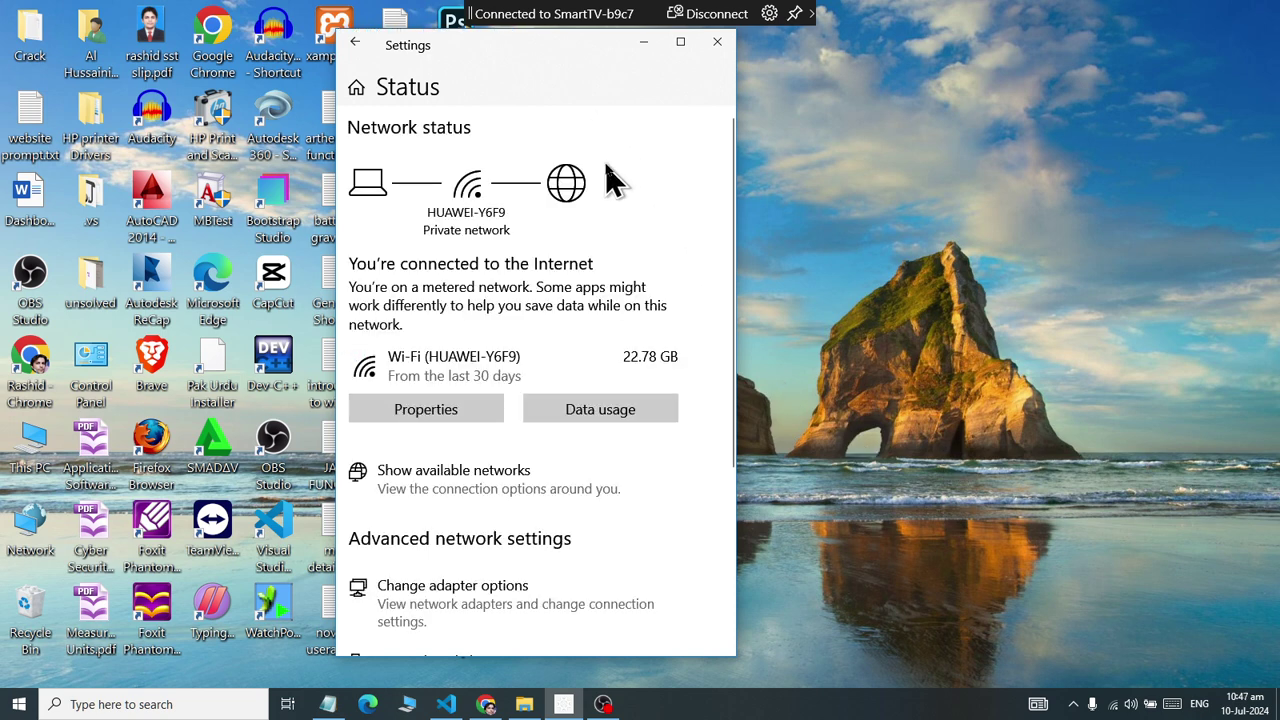
scroll(608, 180, down, 2)
scroll(520, 205, up, 1)
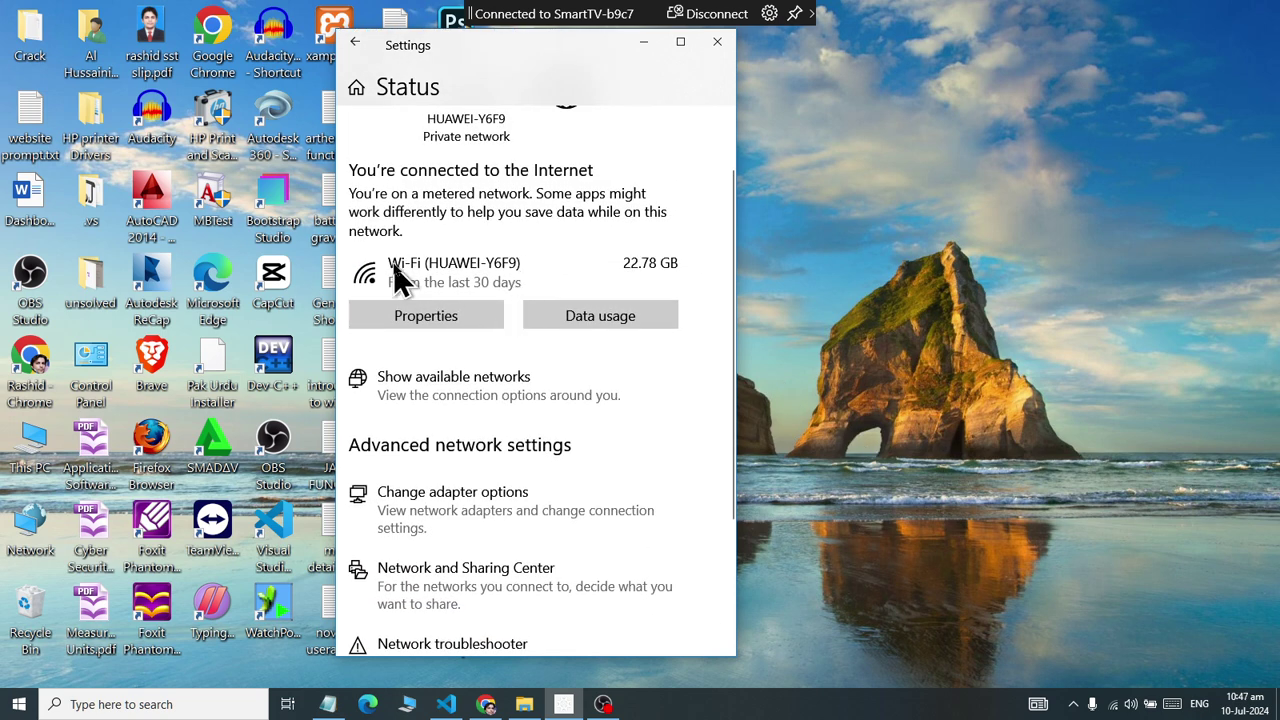
scroll(395, 270, up, 1)
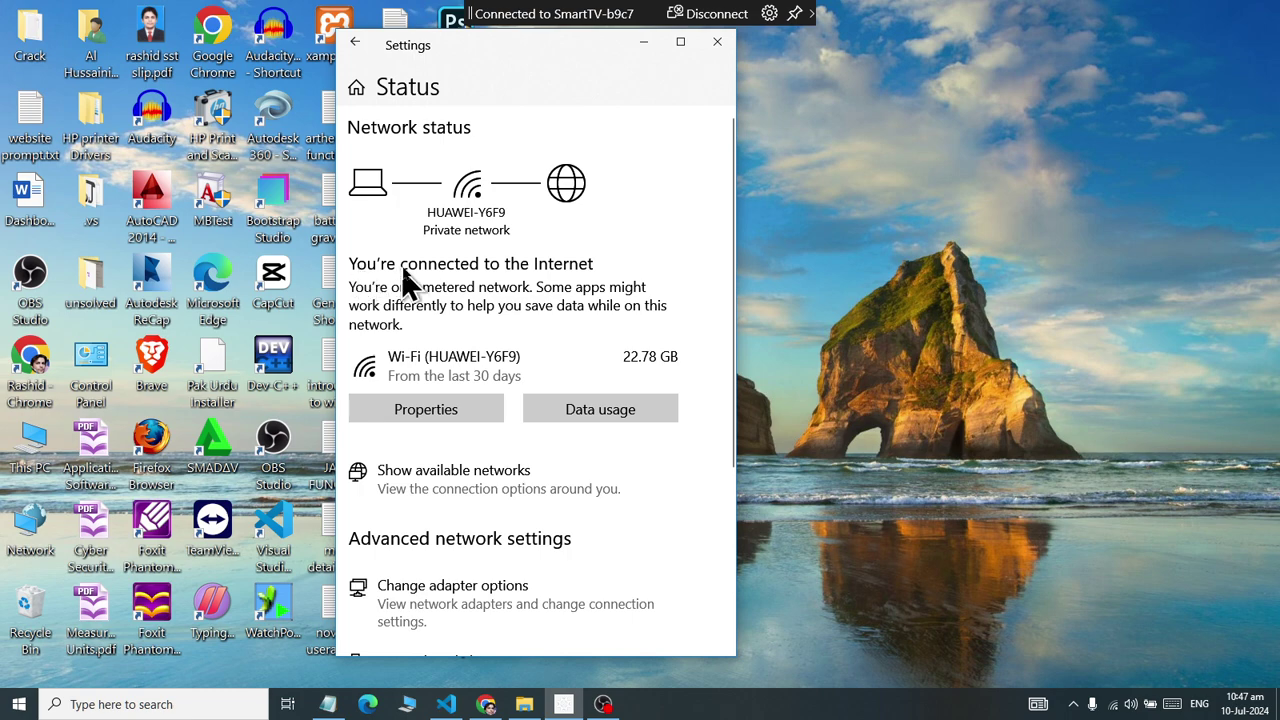
scroll(428, 400, down, 1)
scroll(428, 405, up, 1)
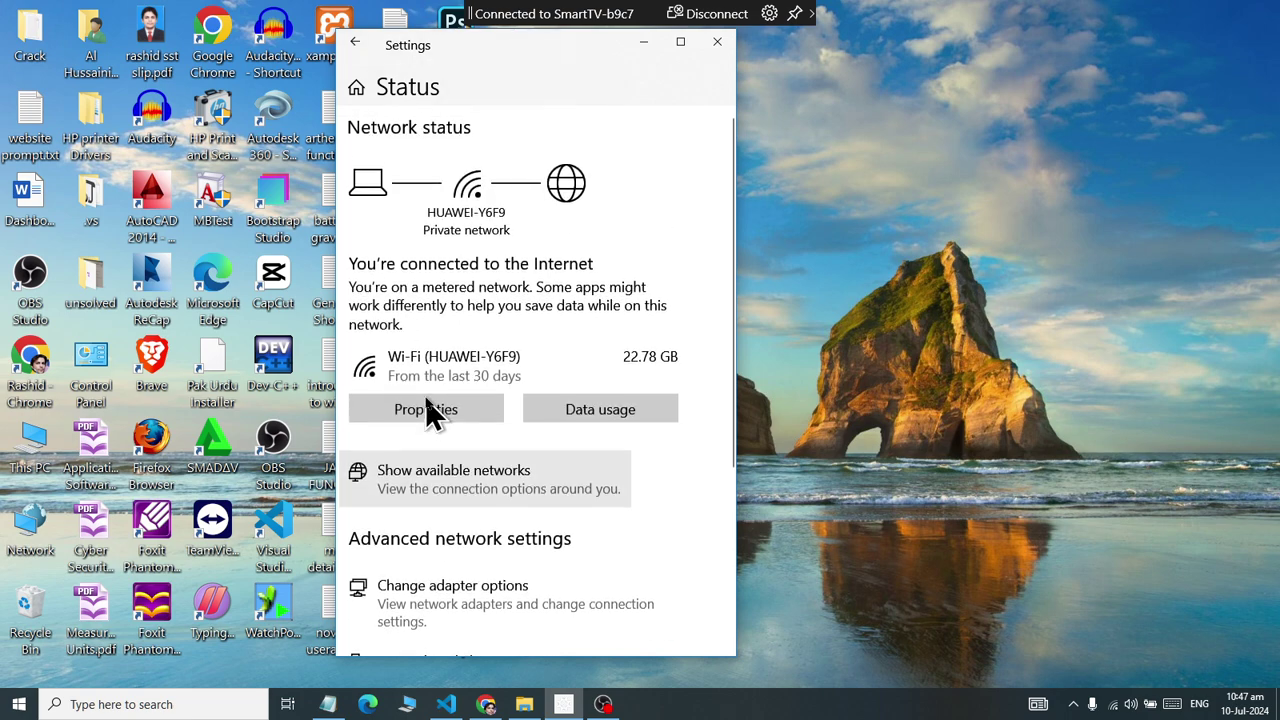
scroll(440, 410, down, 3)
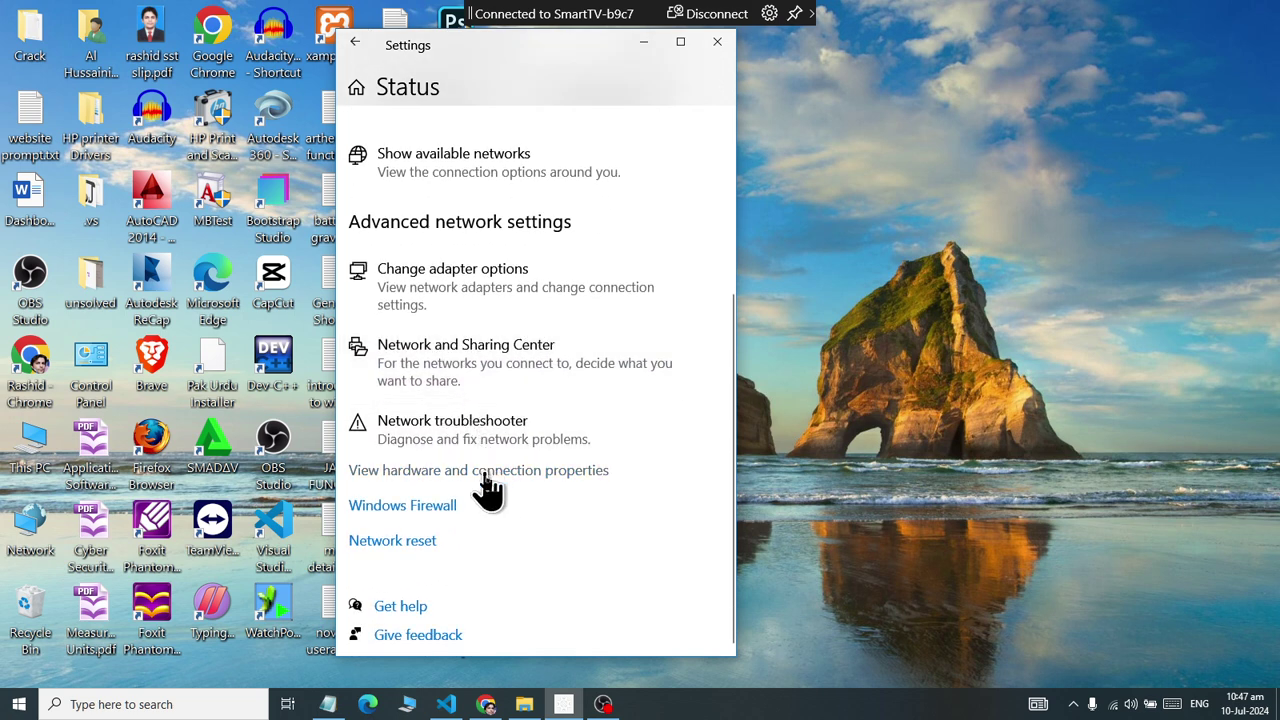
scroll(440, 330, up, 3)
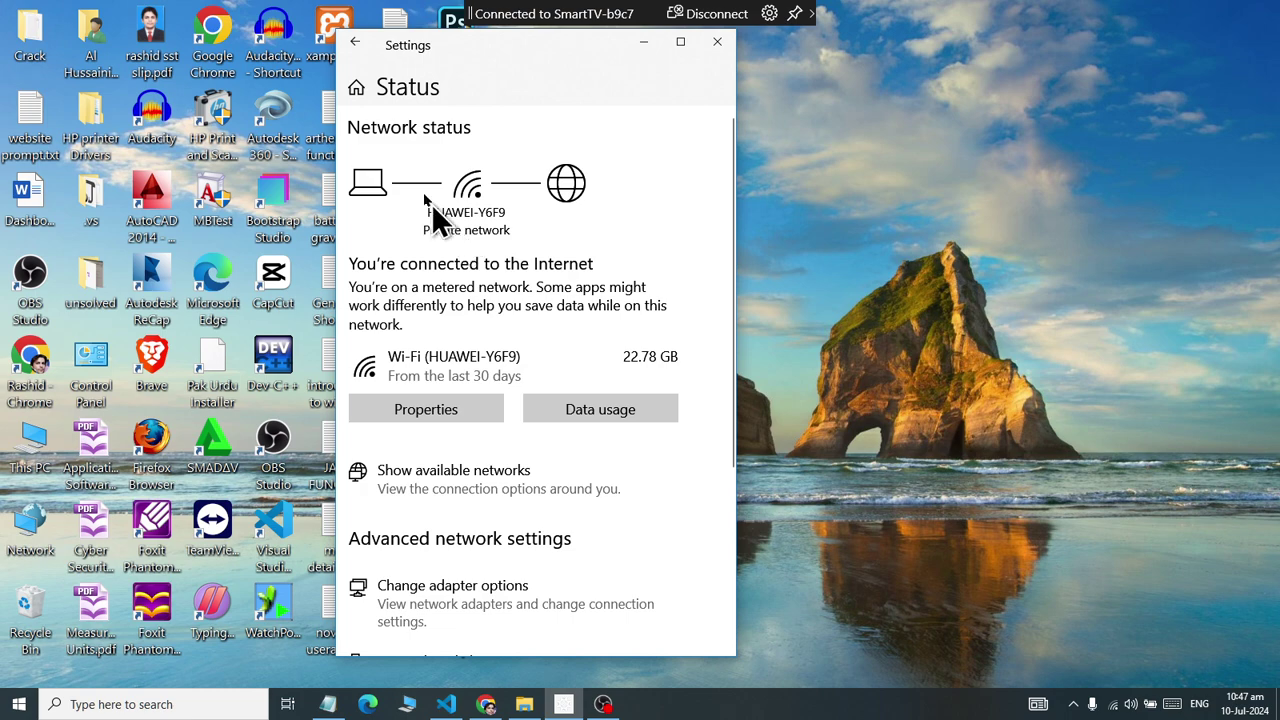
Step: Reopen the HUAWEI-Y6F9 connection properties and turn off the metered connection setting
click(403, 420)
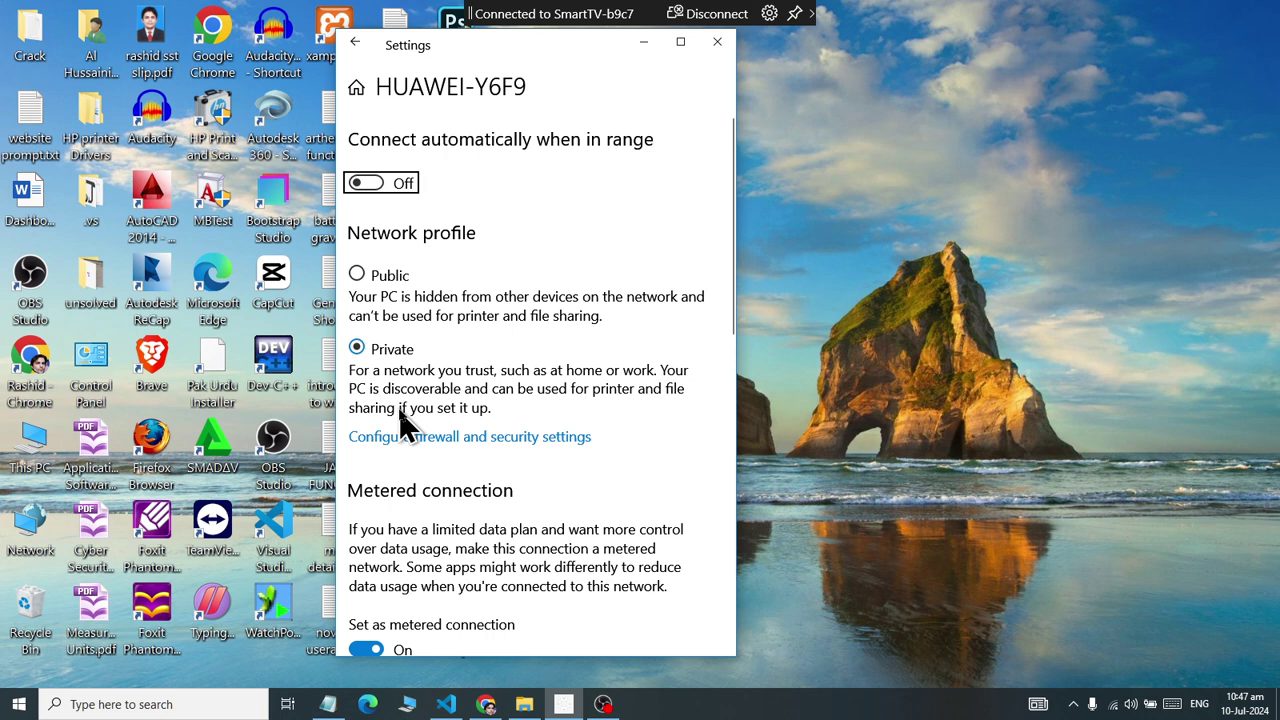
scroll(389, 380, down, 3)
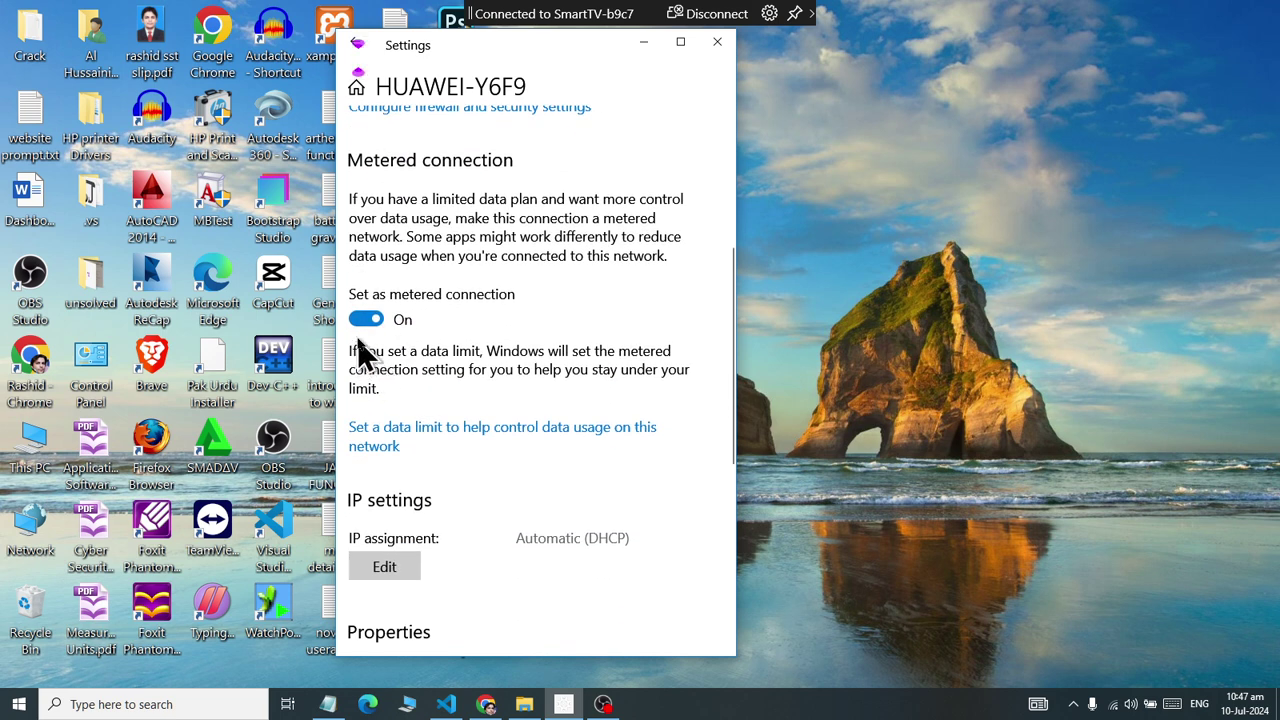
click(363, 321)
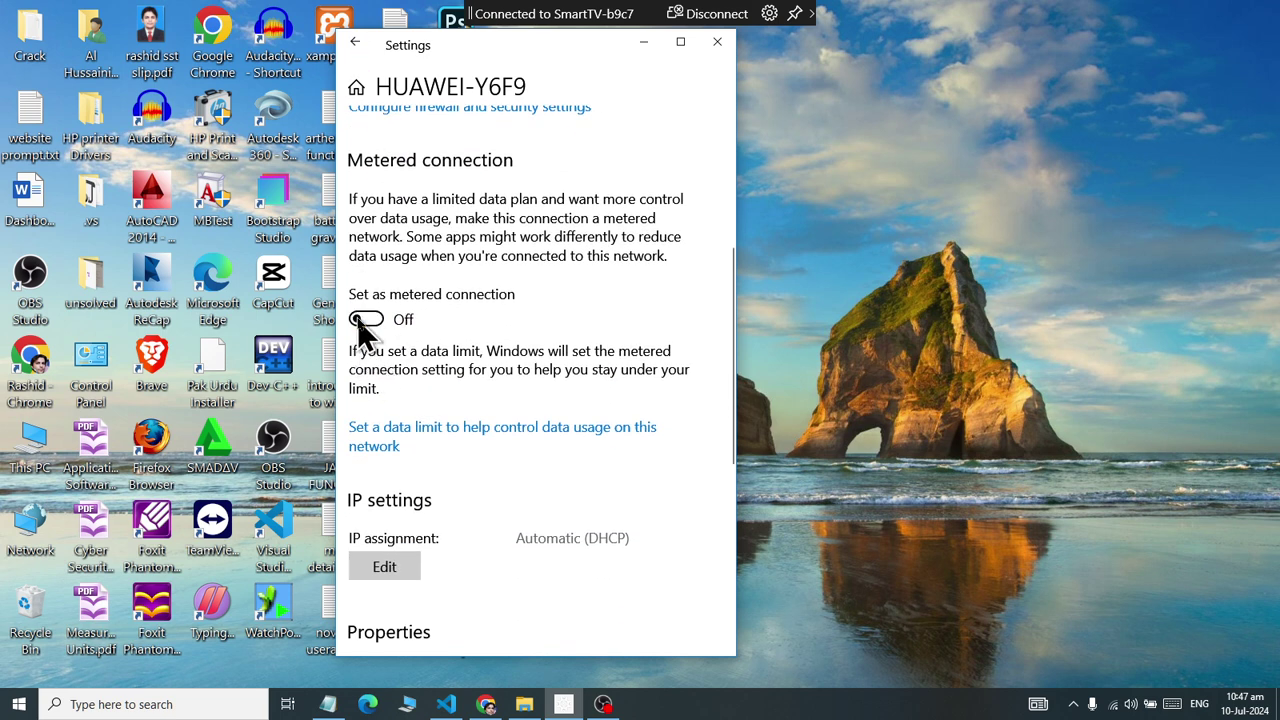
Step: Highlight parts of the IPv4 address, manufacturer and physical address in the network's properties, and copy the property list
scroll(363, 330, down, 3)
scroll(363, 333, down, 3)
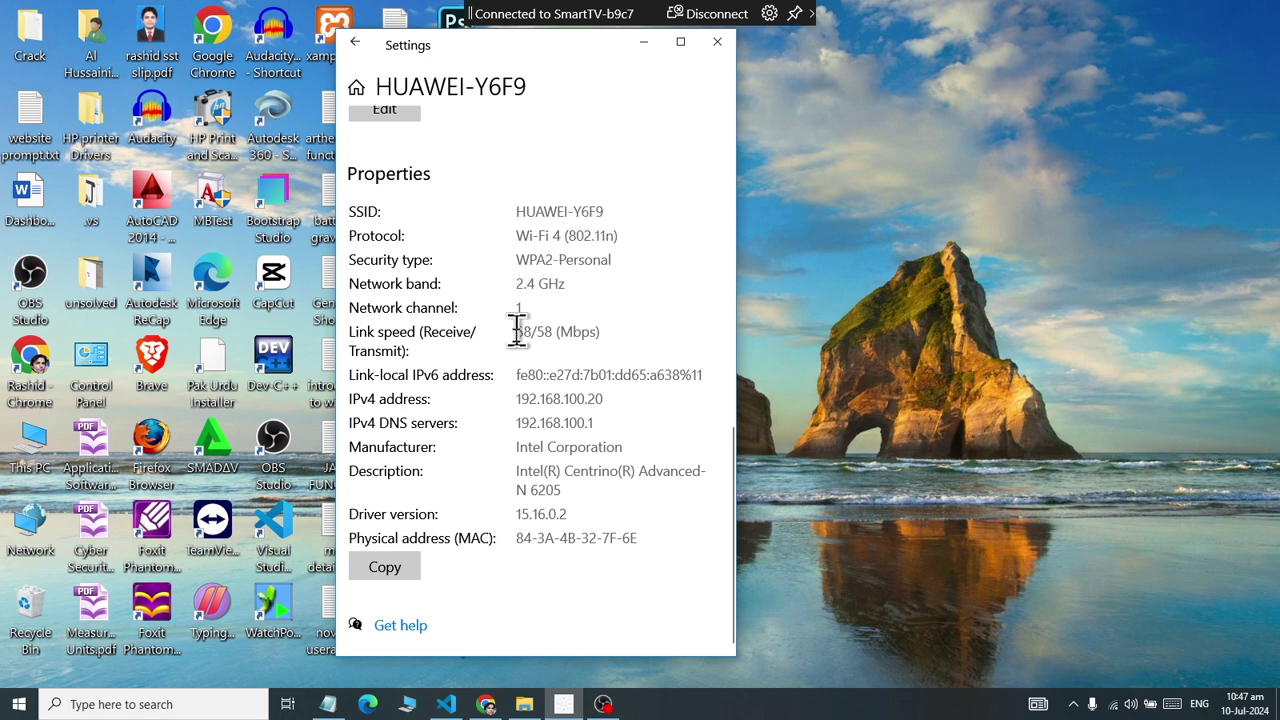
drag(528, 399, 608, 398)
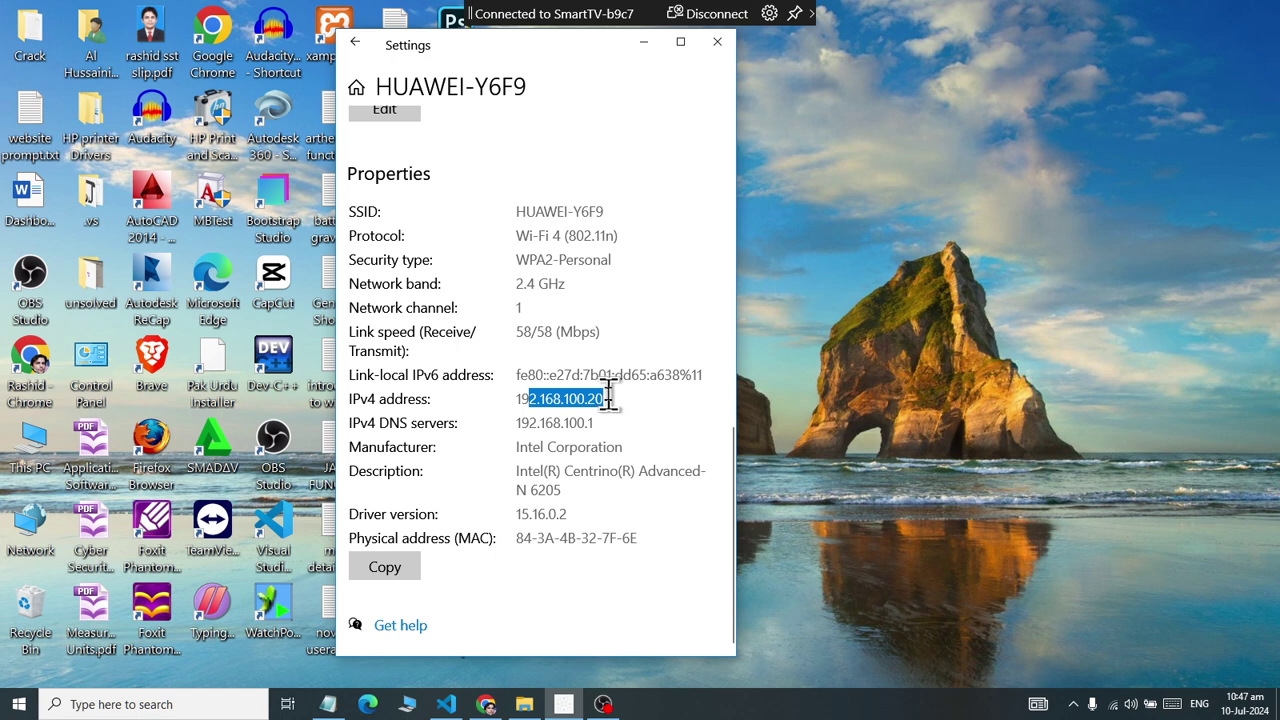
drag(546, 447, 634, 447)
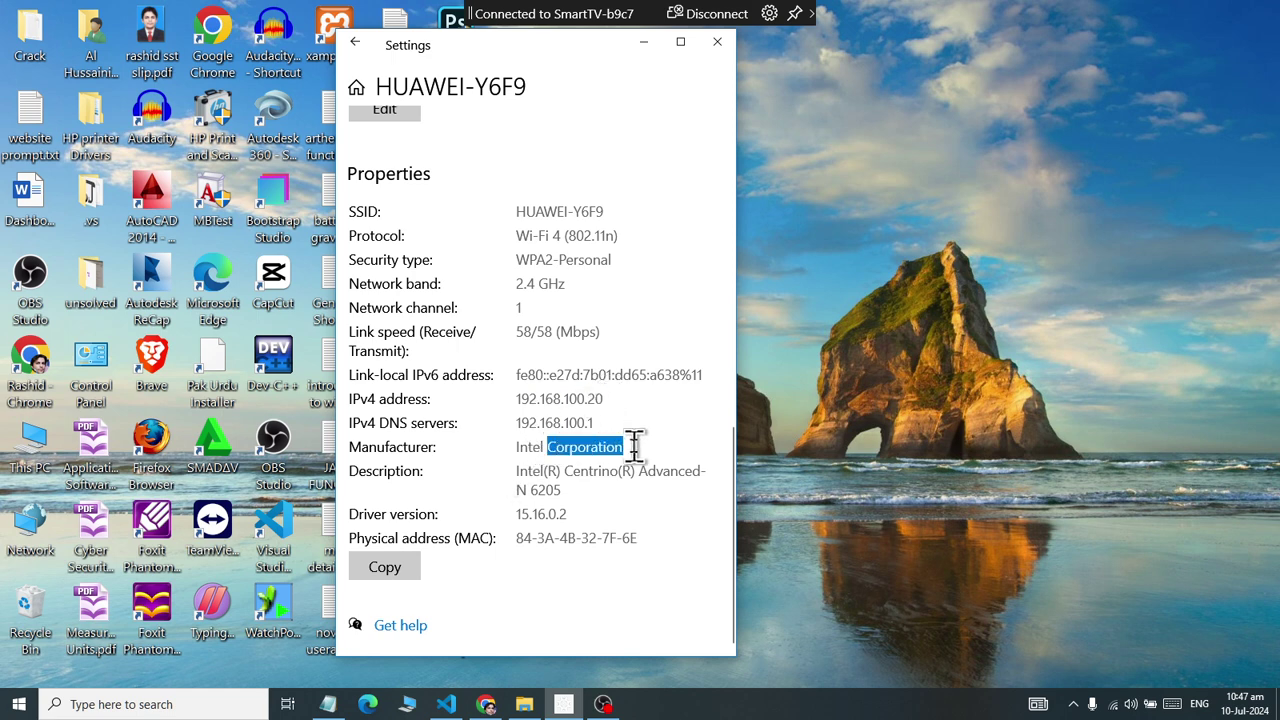
drag(516, 538, 602, 536)
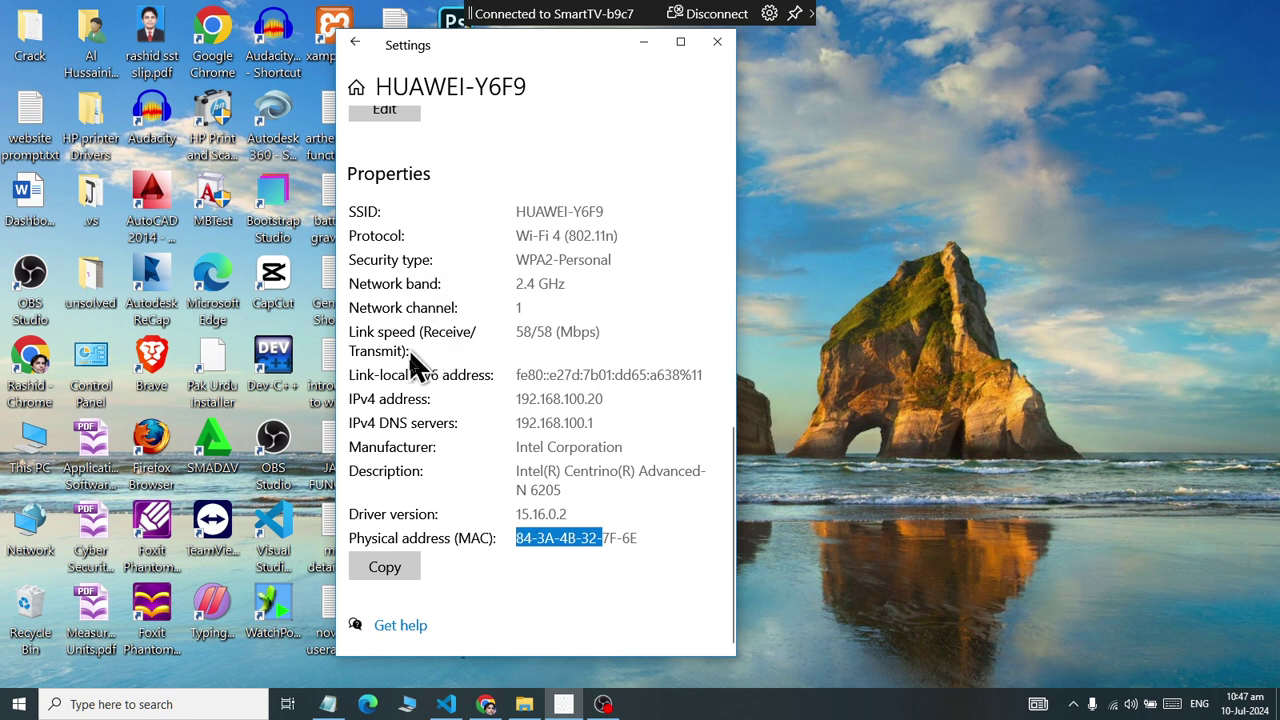
click(398, 570)
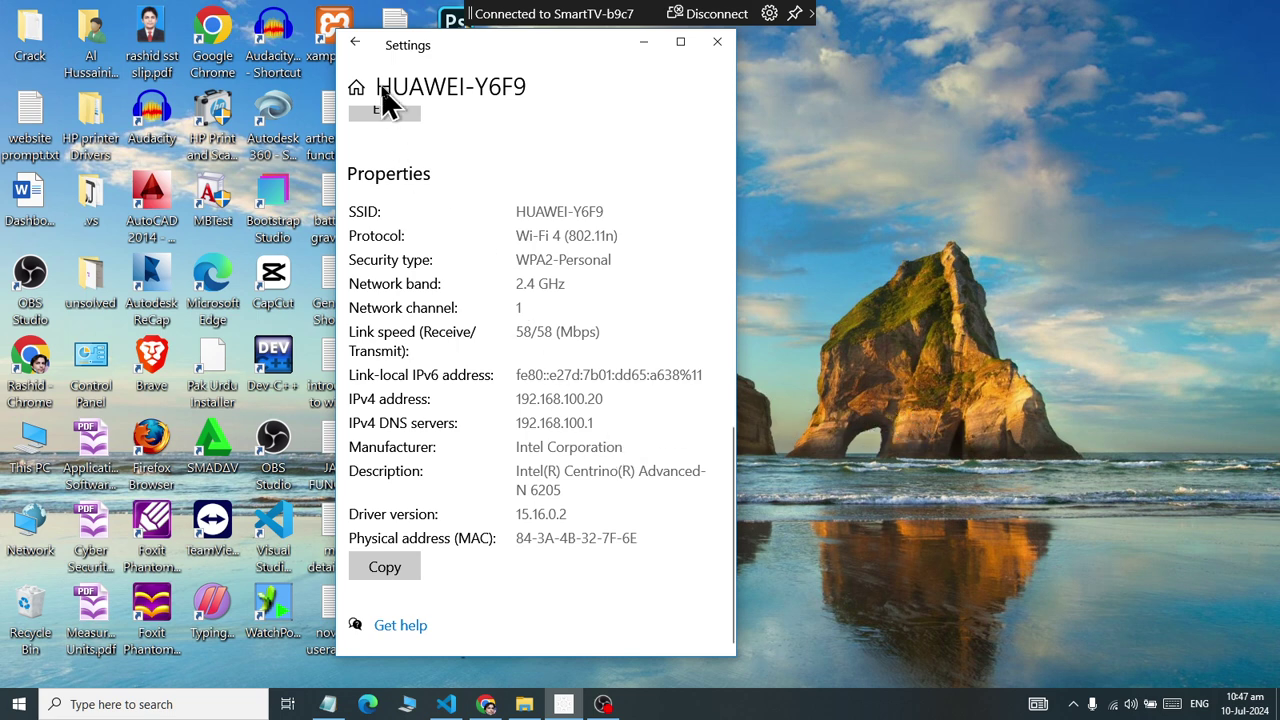
Step: Look over the Wi-Fi page with its Hotspot 2.0 and related settings, and return to the network status page
scroll(383, 110, up, 3)
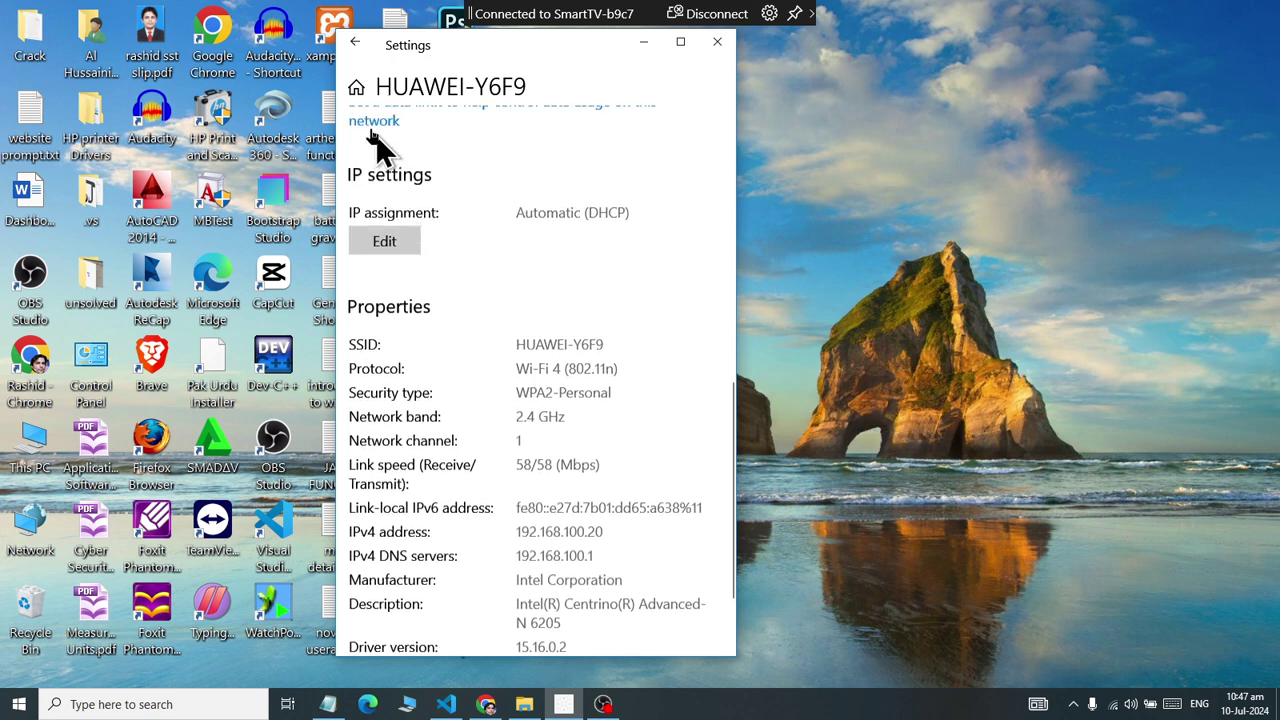
click(359, 58)
scroll(437, 314, down, 2)
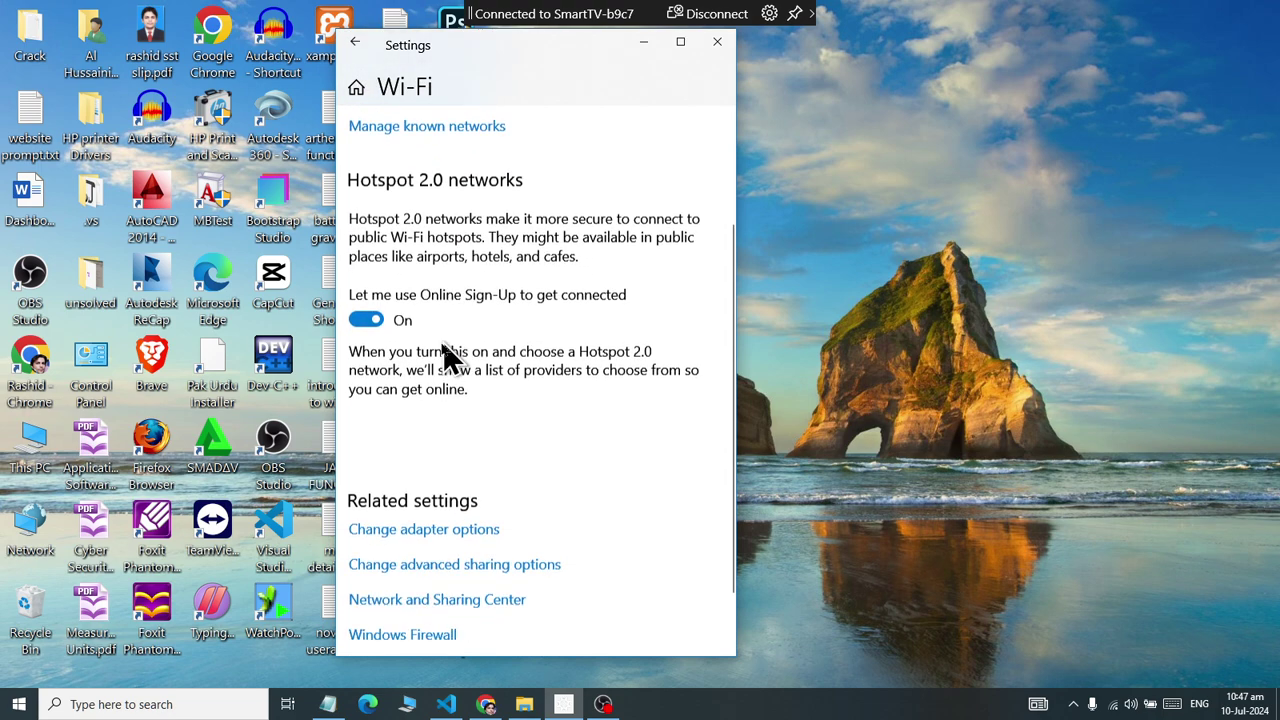
scroll(443, 357, up, 3)
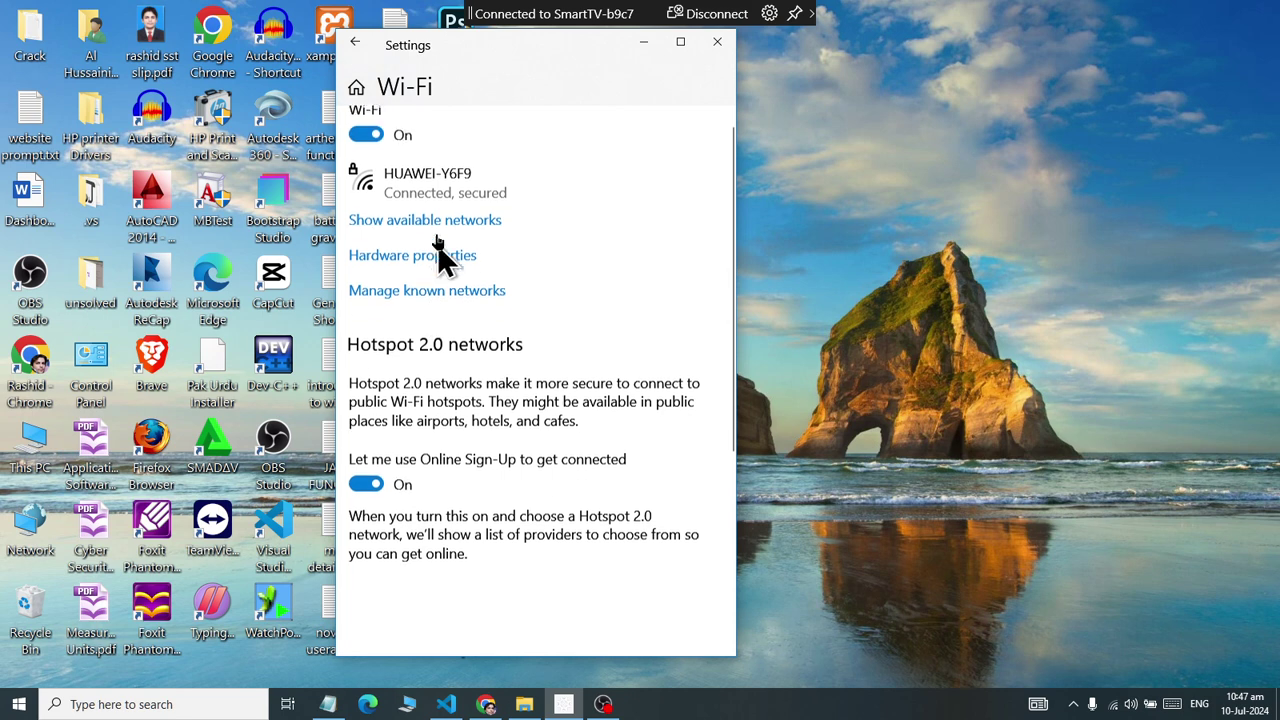
click(355, 42)
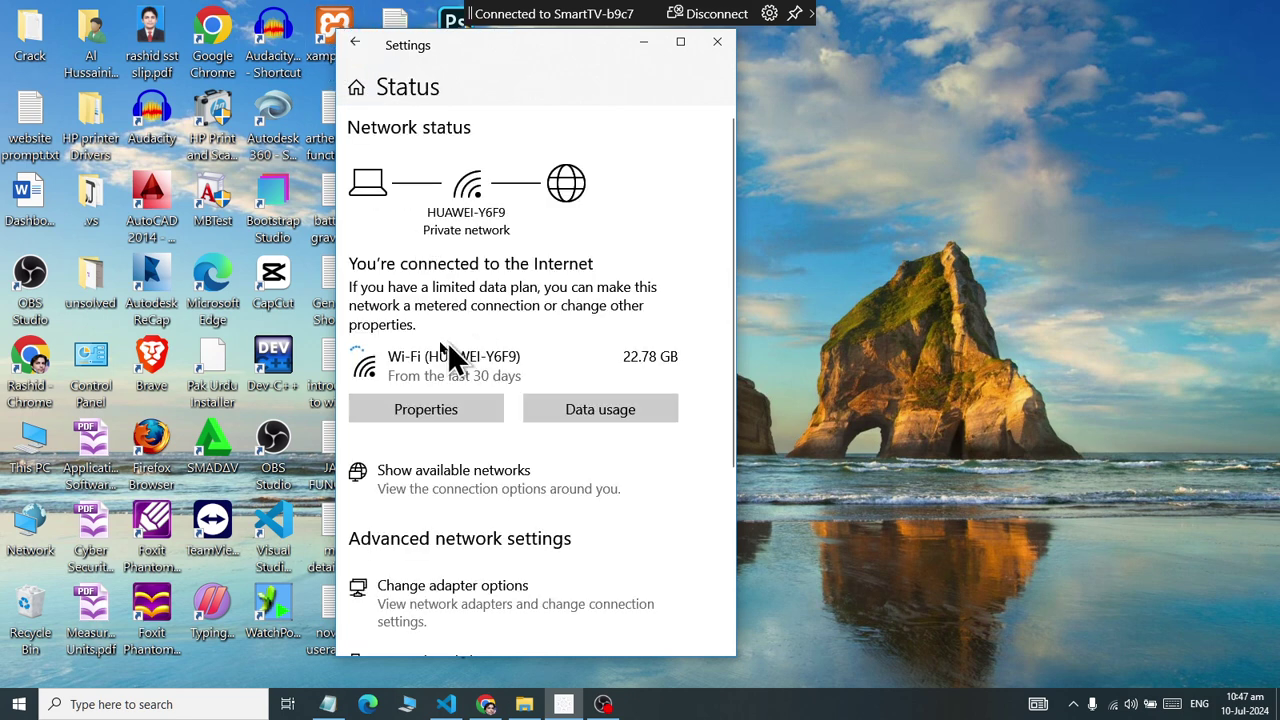
Step: Show the available Wi-Fi networks and expand the connection options of the network listed below HUAWEI-Y6F9
scroll(430, 285, down, 2)
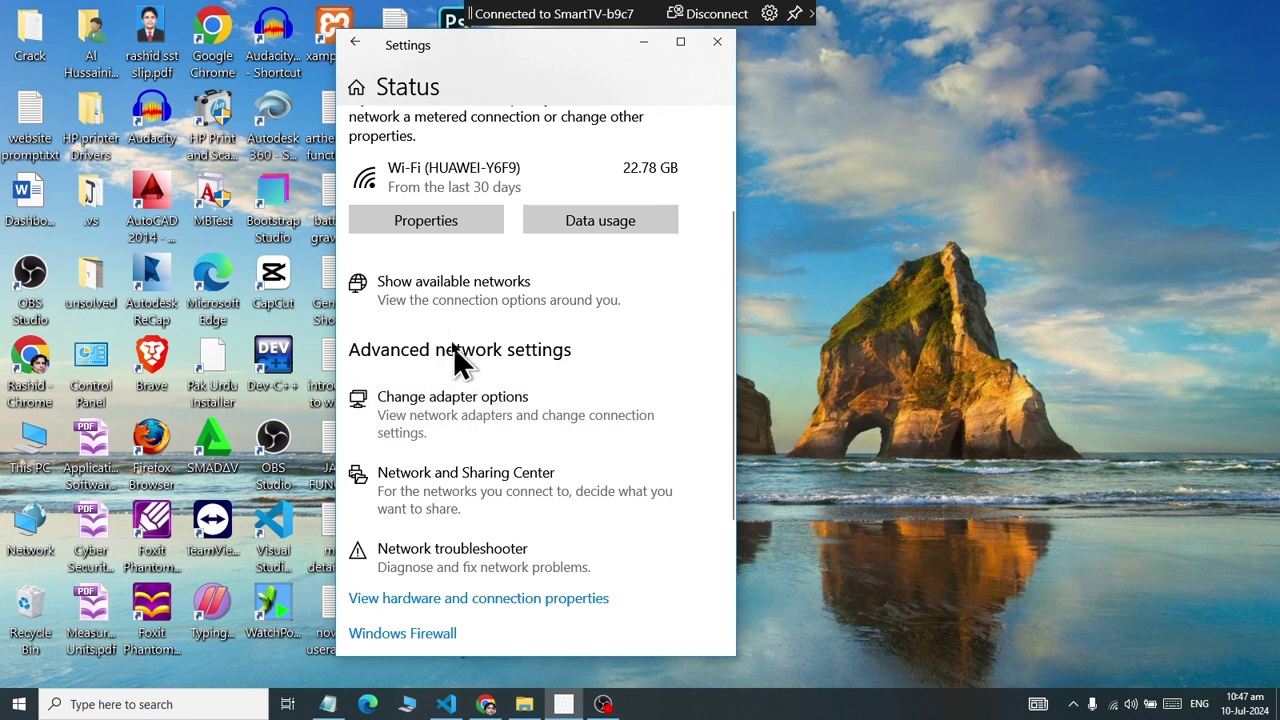
click(448, 318)
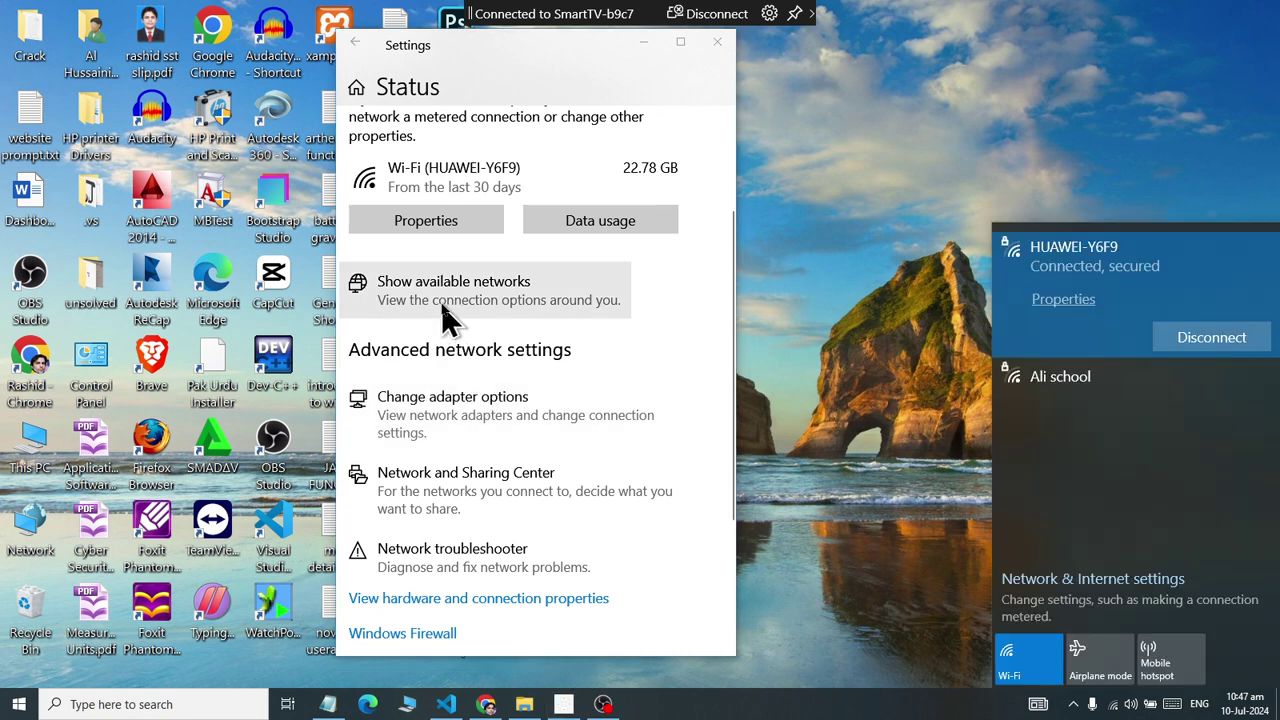
scroll(505, 260, up, 3)
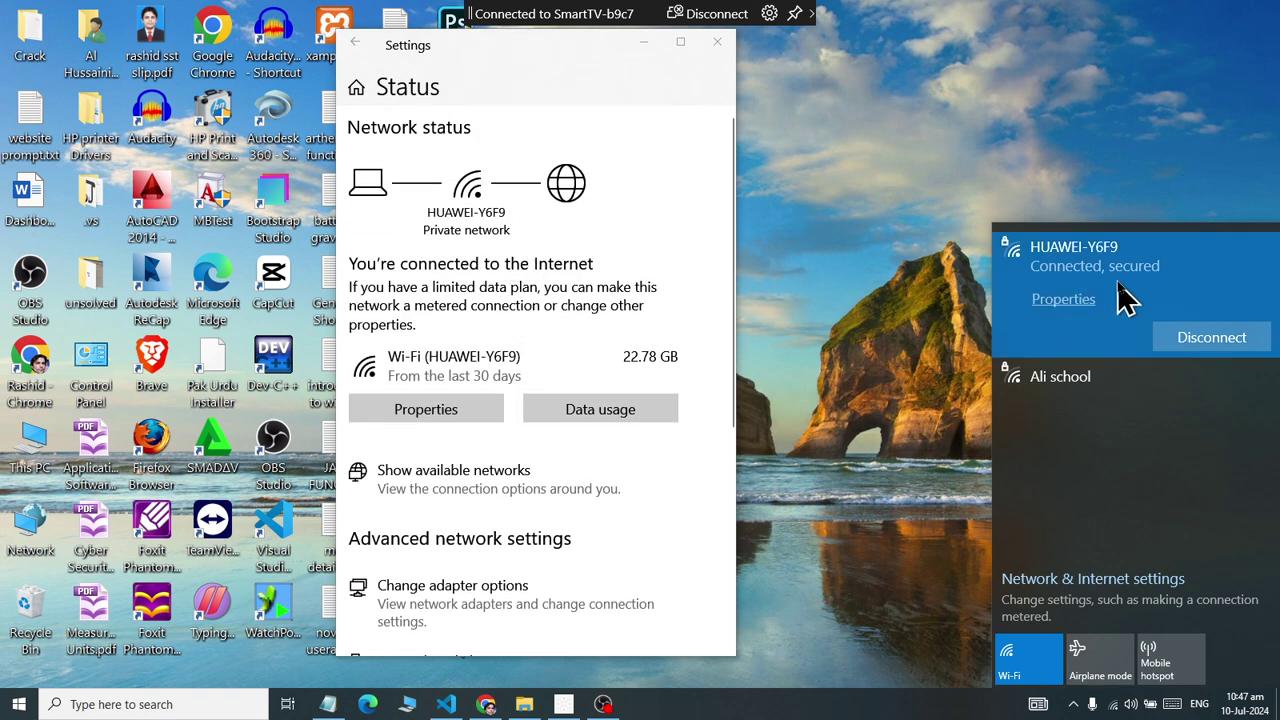
click(1092, 385)
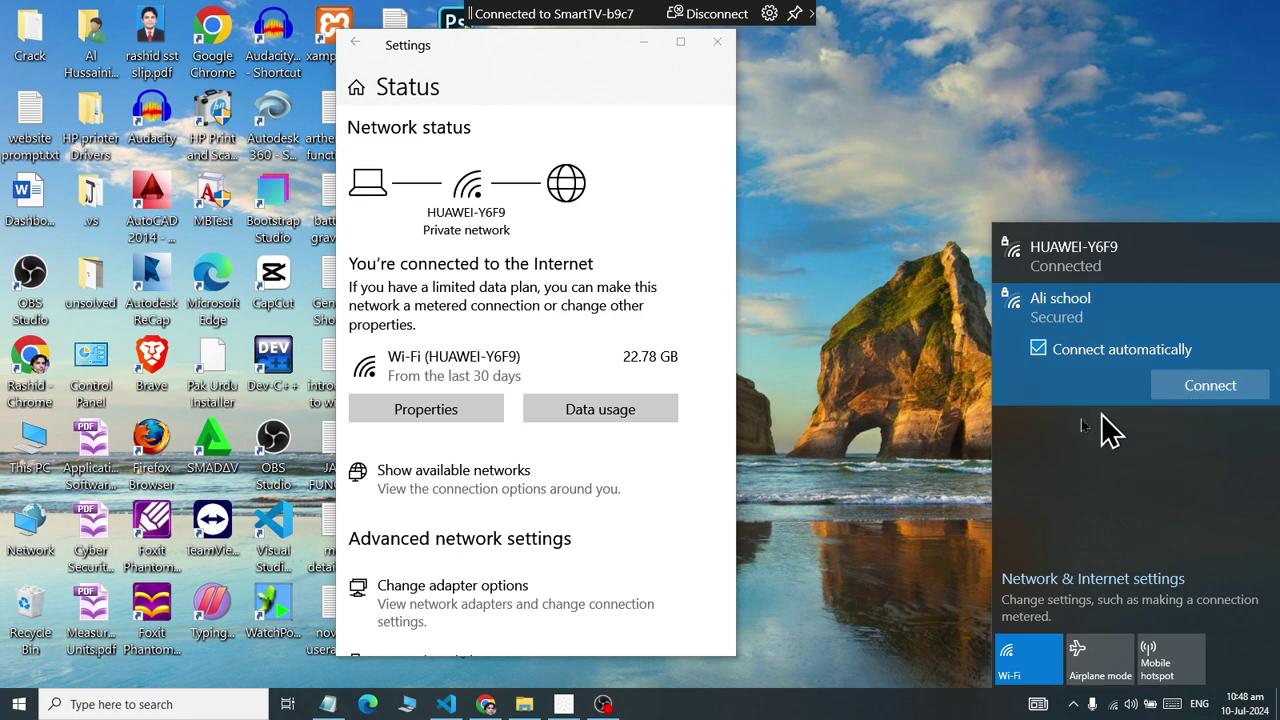
Step: Open the HUAWEI-Y6F9 data usage page, review the usage per application, and reset the usage statistics
scroll(502, 578, down, 2)
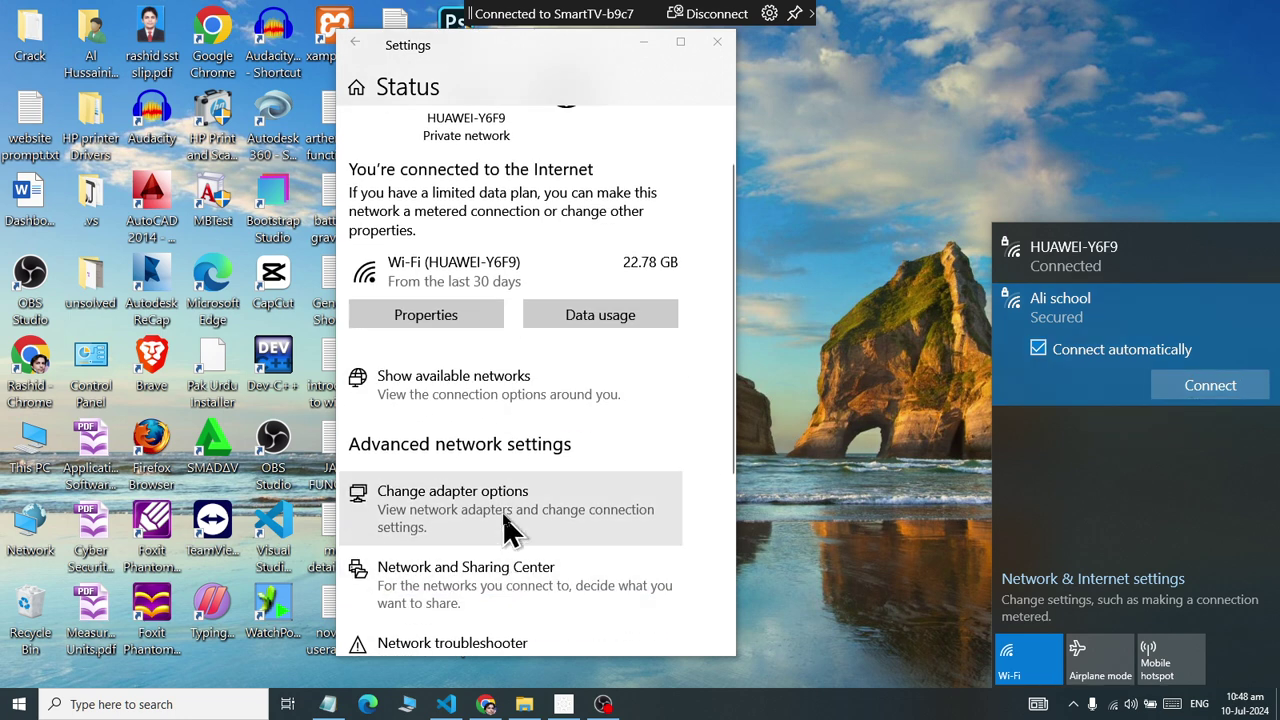
click(588, 322)
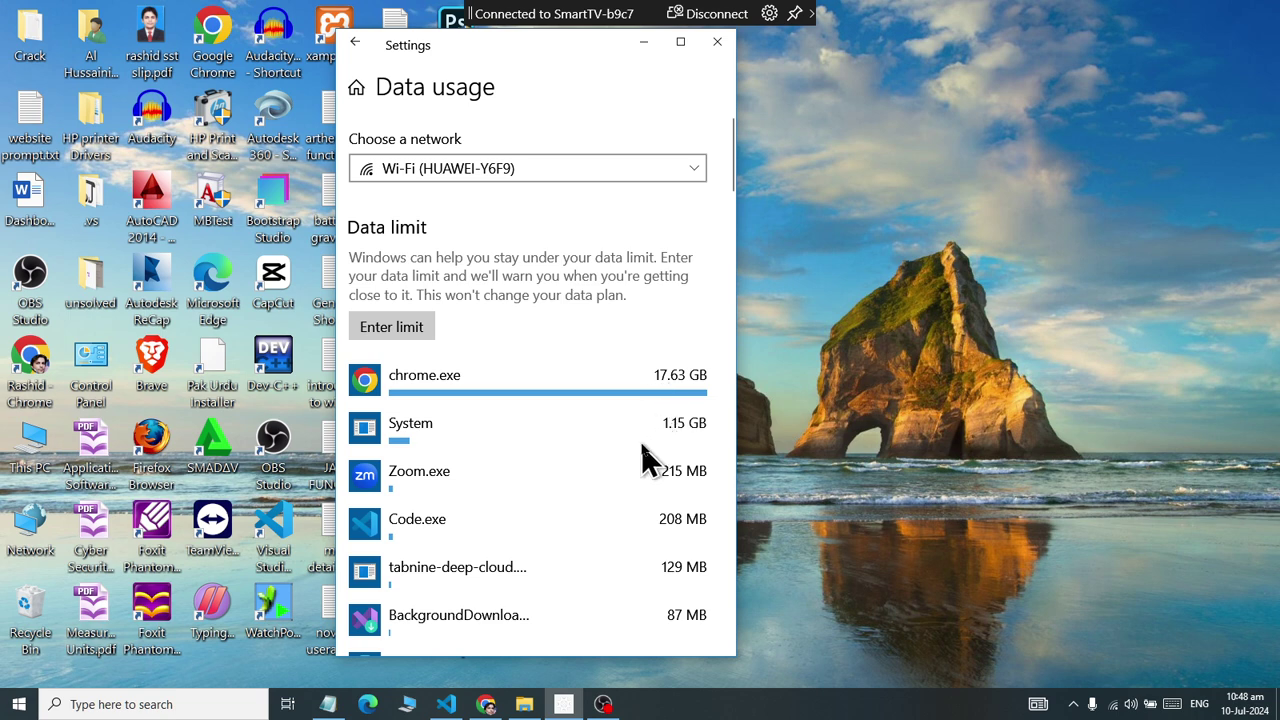
scroll(640, 440, down, 2)
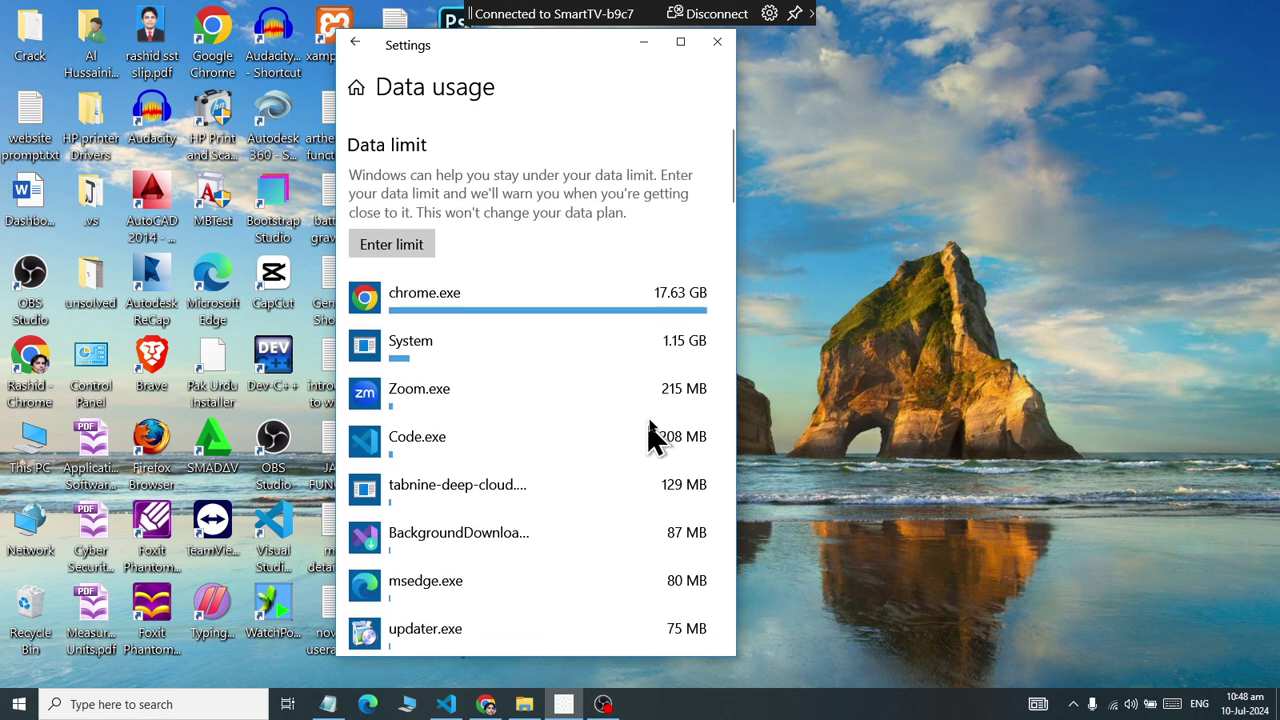
scroll(680, 417, down, 2)
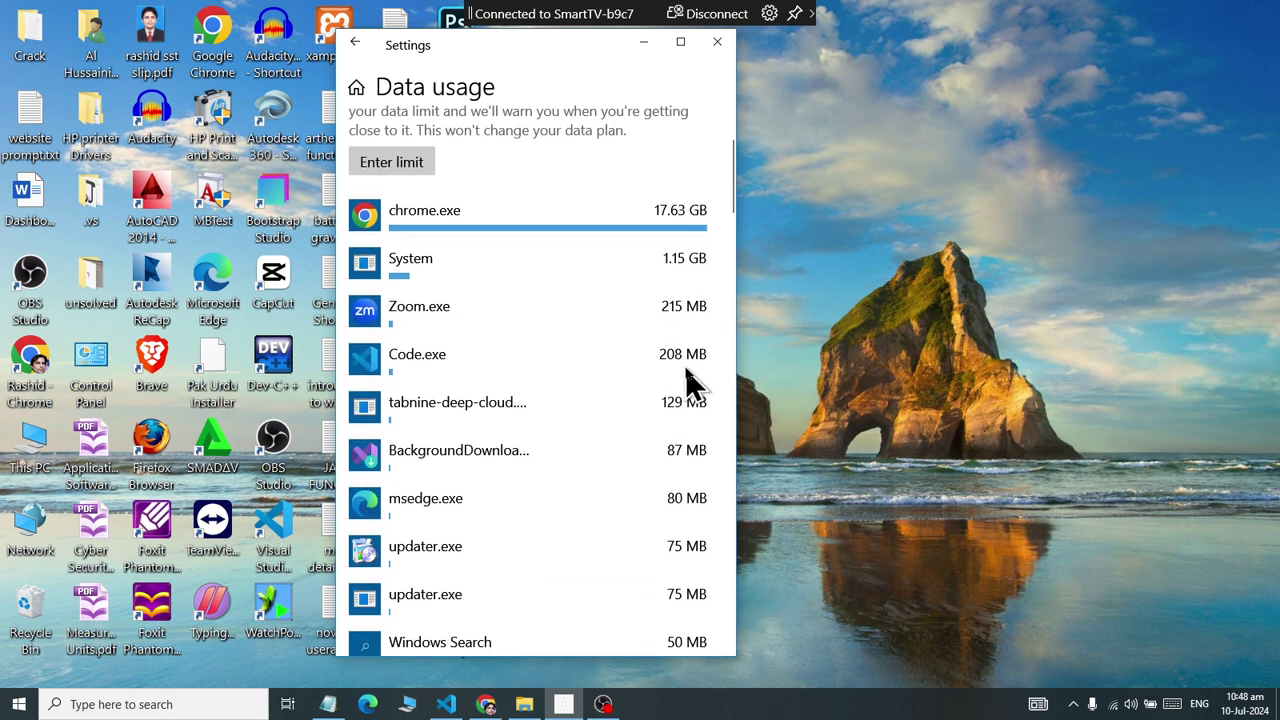
scroll(688, 428, down, 15)
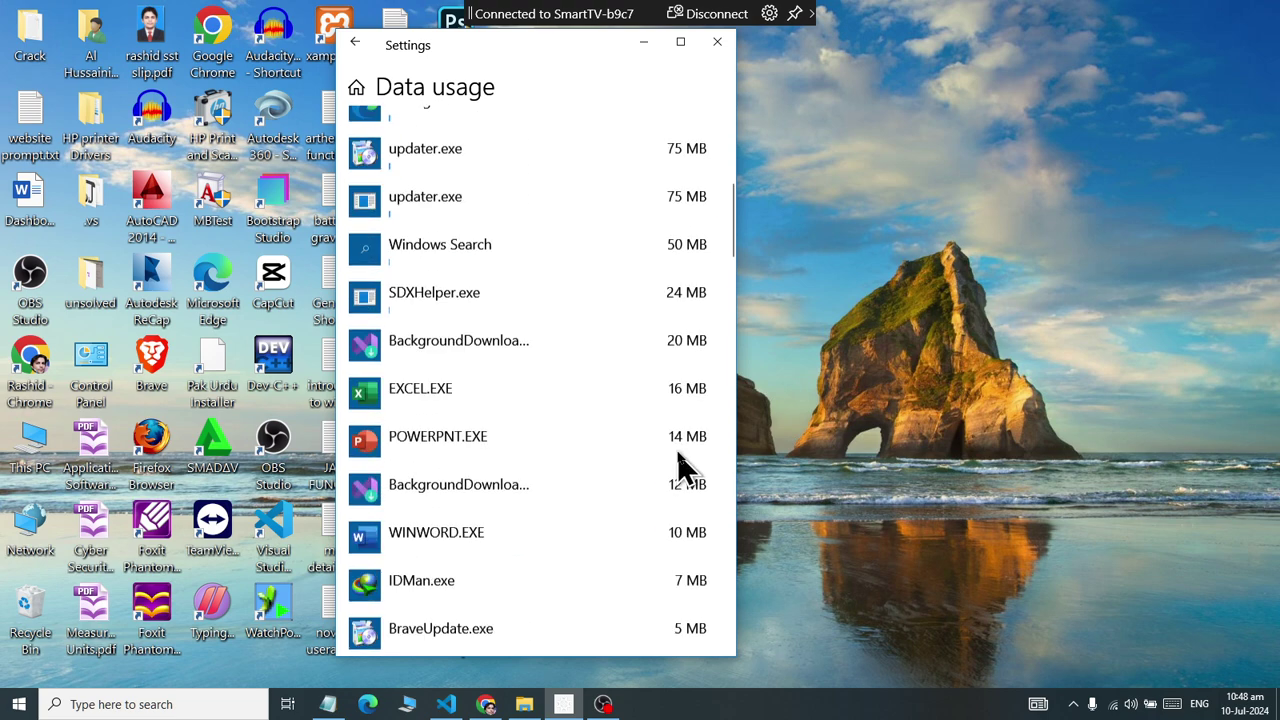
scroll(640, 560, down, 10)
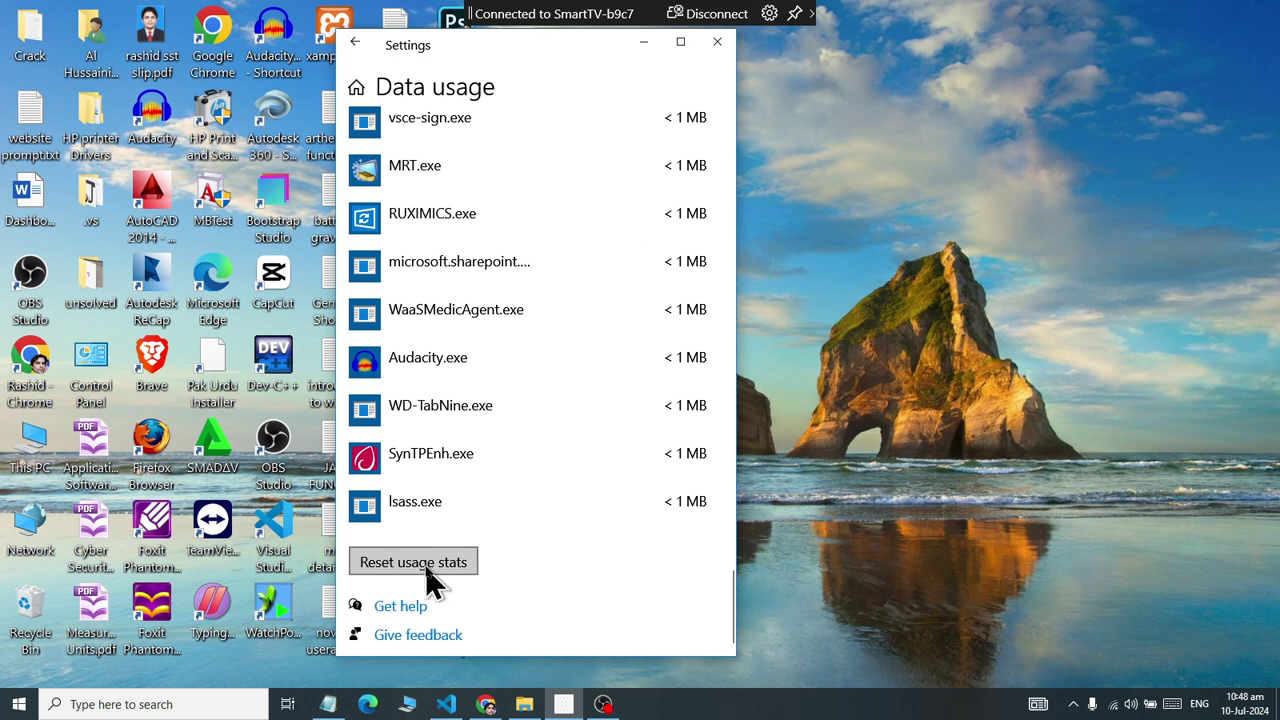
click(425, 566)
click(478, 396)
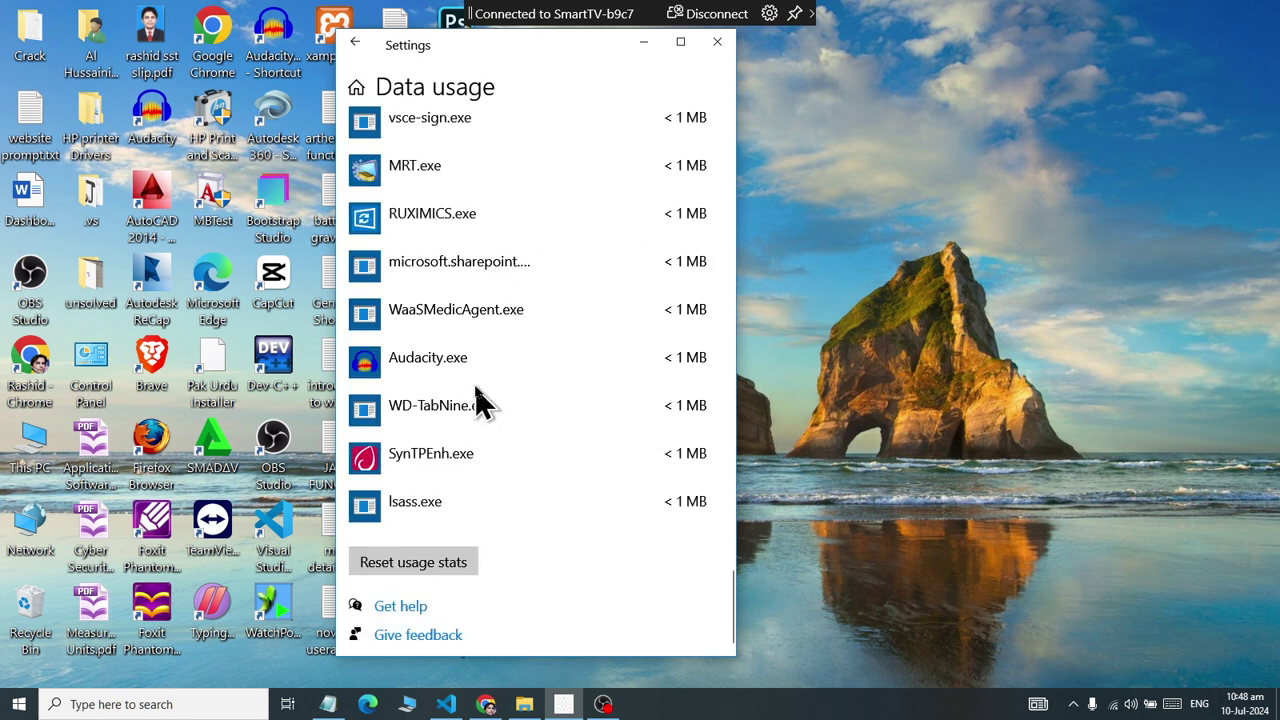
scroll(553, 490, up, 10)
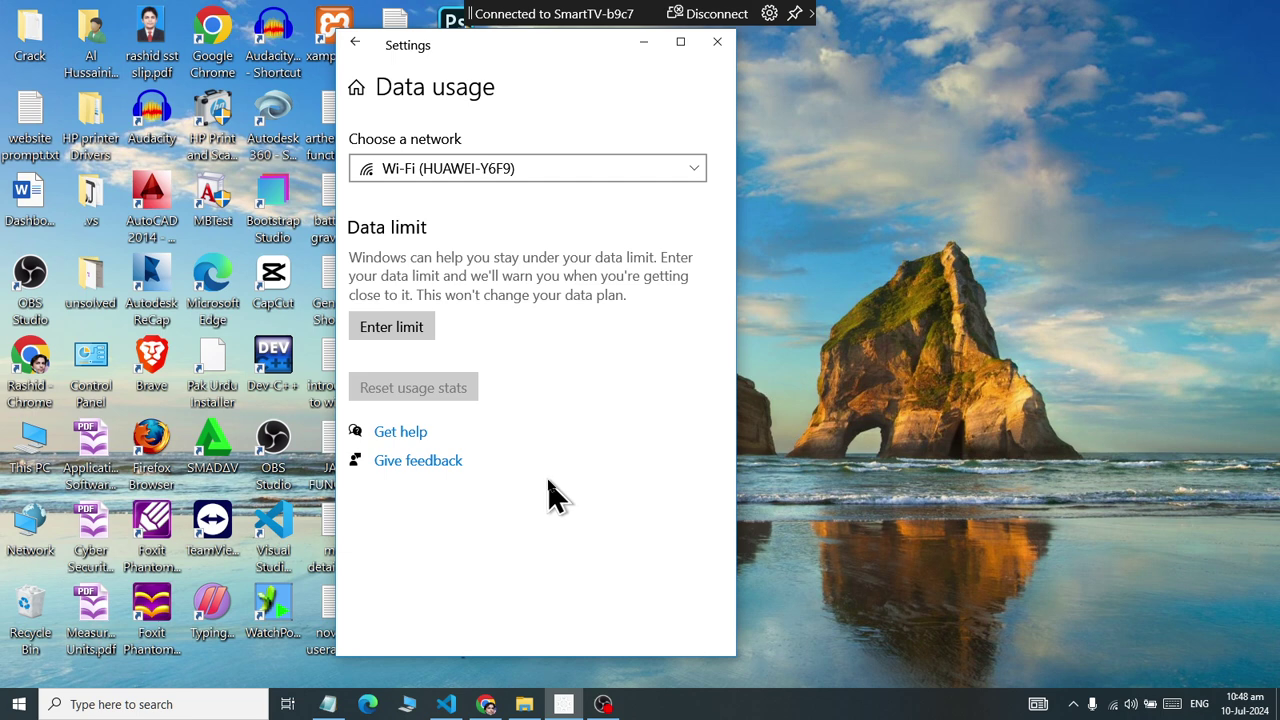
Step: Start entering a data limit for HUAWEI-Y6F9, look at the One time and Unlimited limit types, and choose Monthly
click(360, 330)
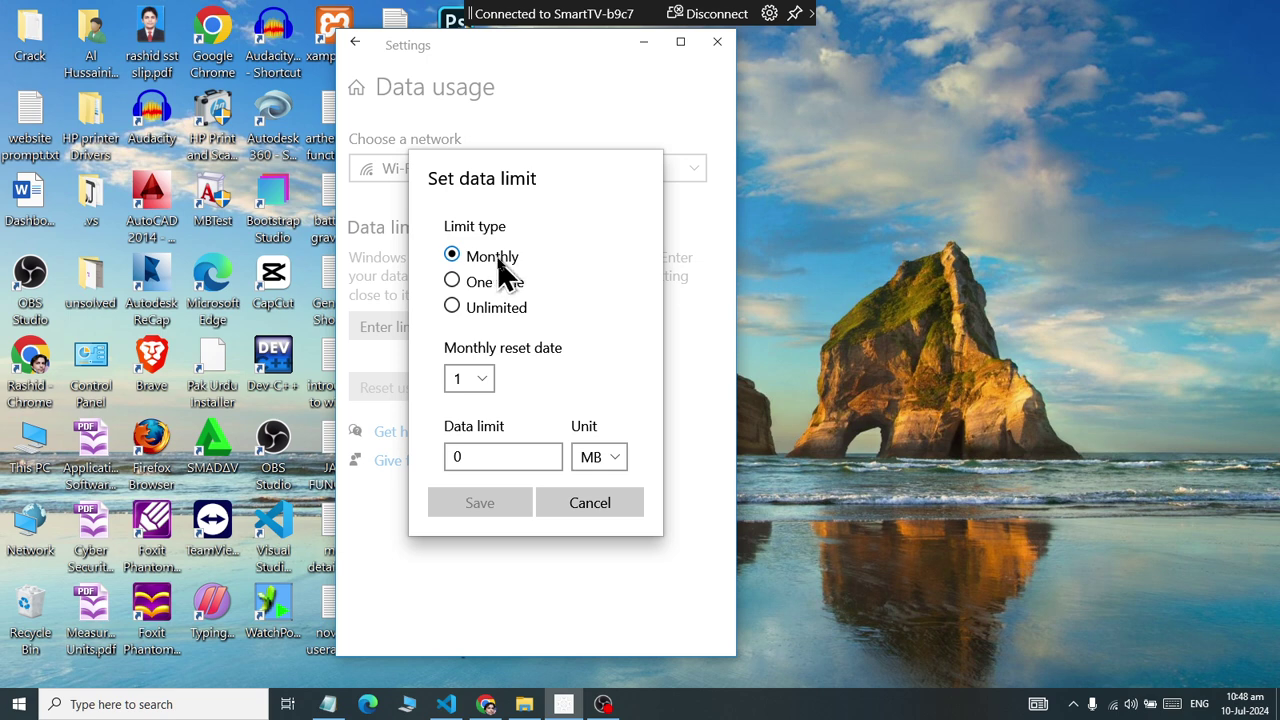
click(497, 284)
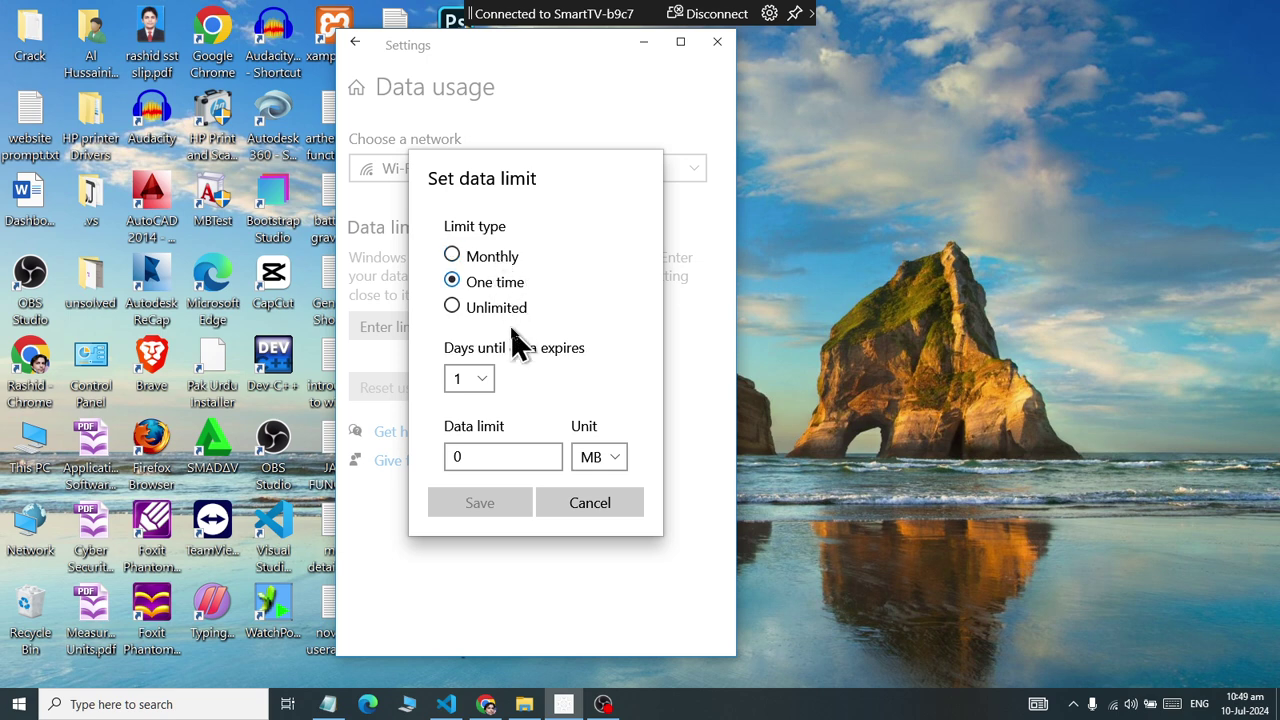
click(499, 315)
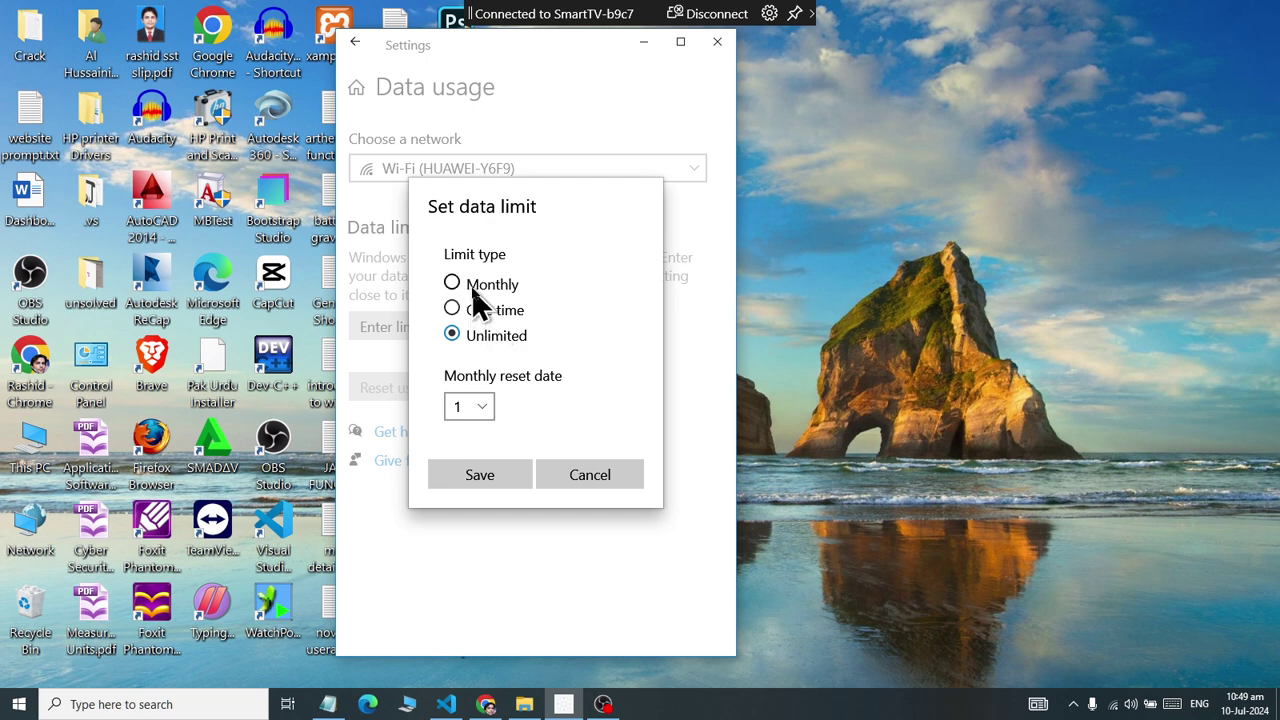
click(462, 287)
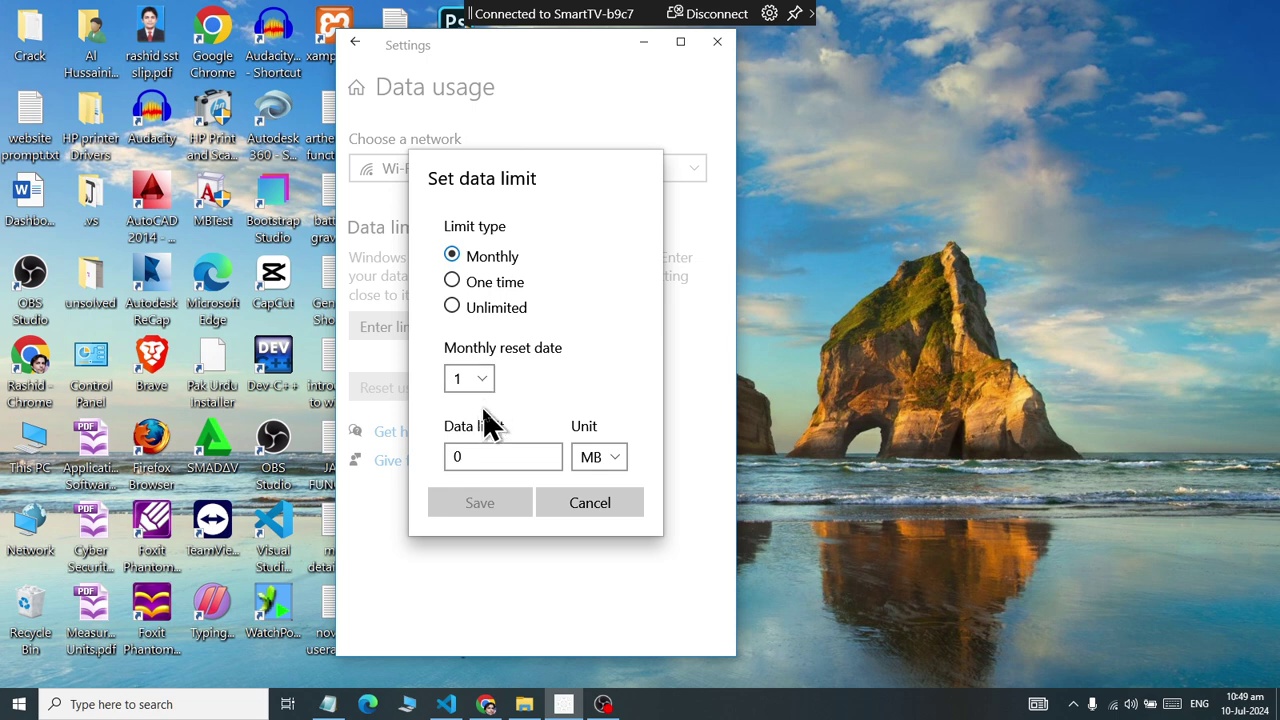
Step: Enter a monthly data limit of 2048 and replace it with 5, using GB as the unit
click(485, 456)
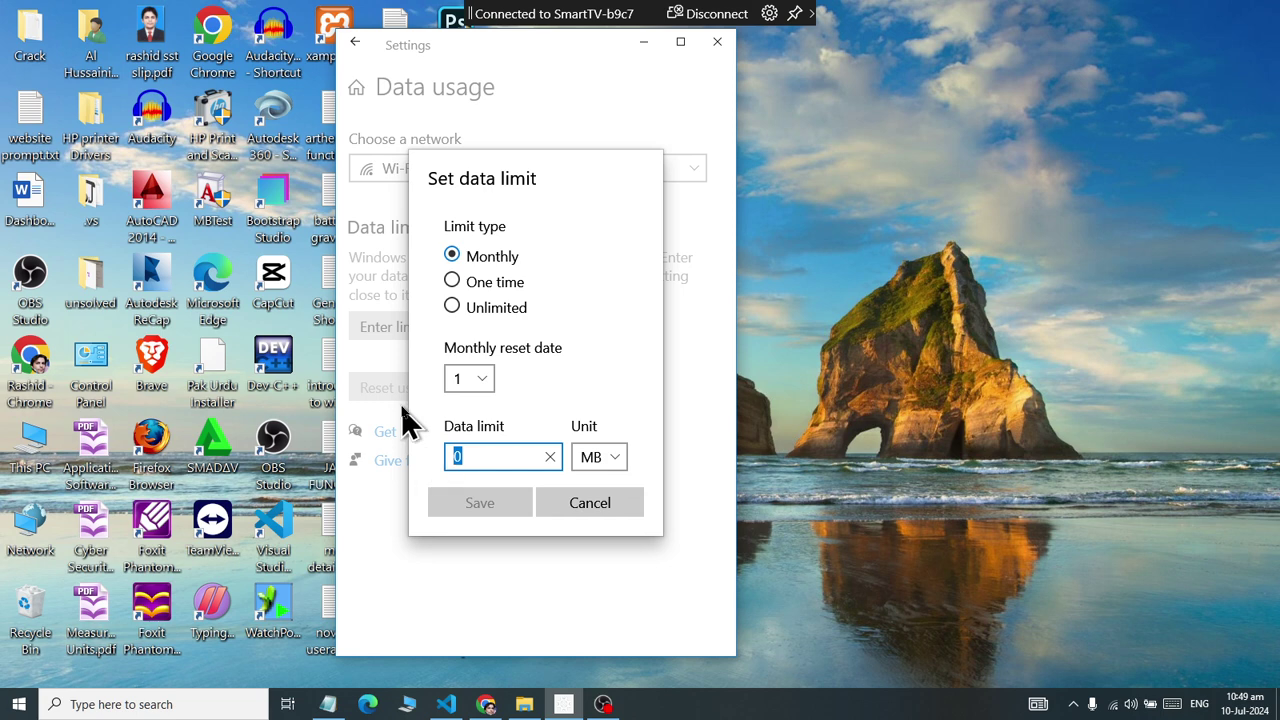
text(2048)
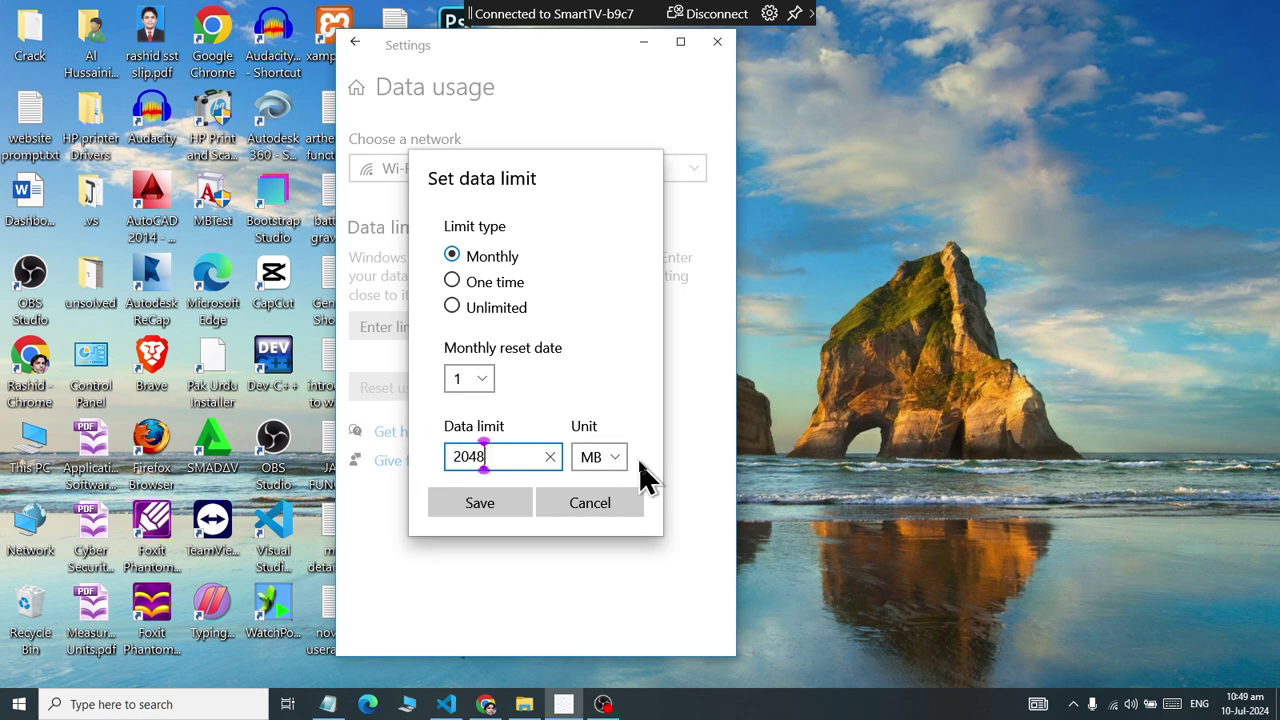
click(596, 464)
click(603, 466)
drag(514, 455, 395, 450)
text(5)
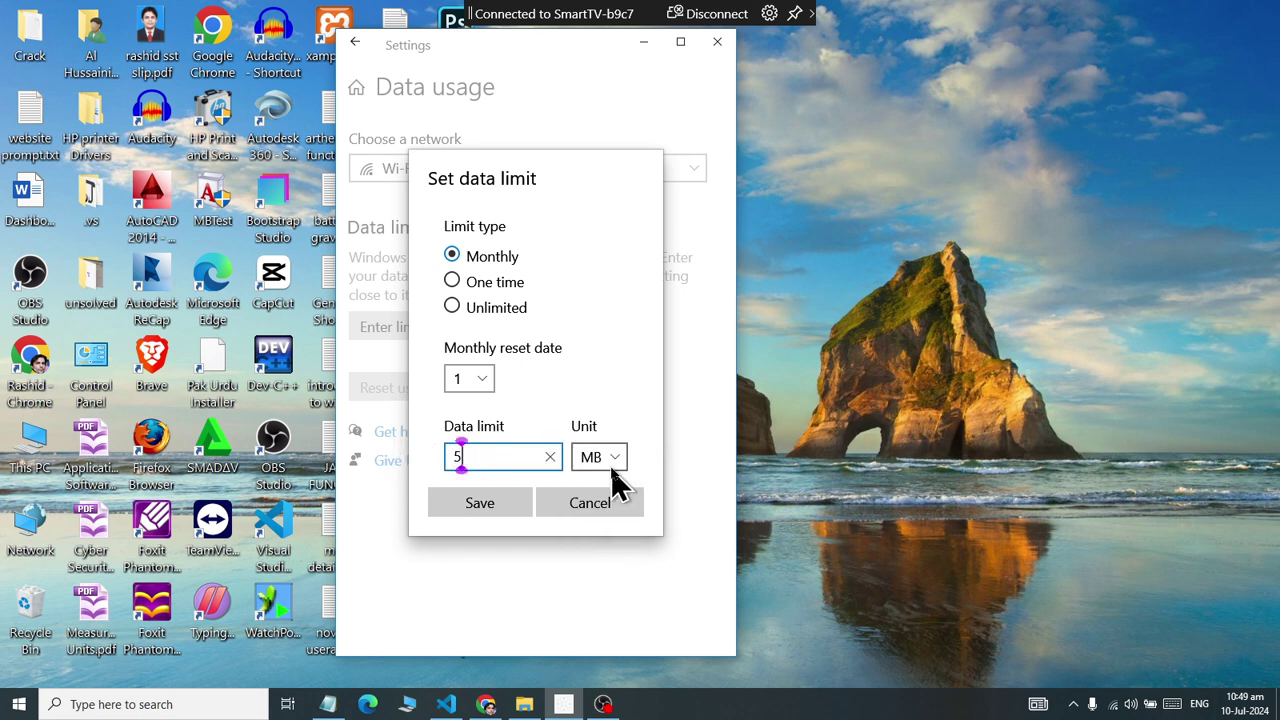
click(608, 466)
click(608, 490)
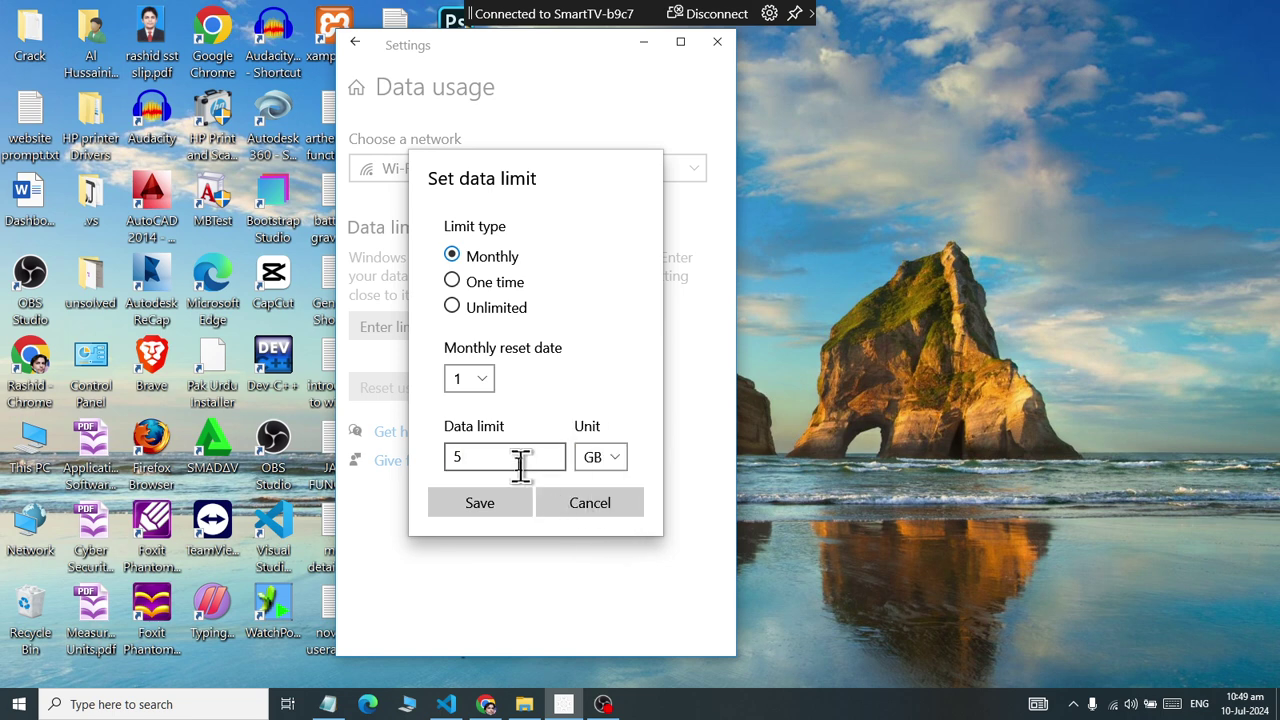
Step: Set the monthly reset date to 10 and save the data limit
click(484, 385)
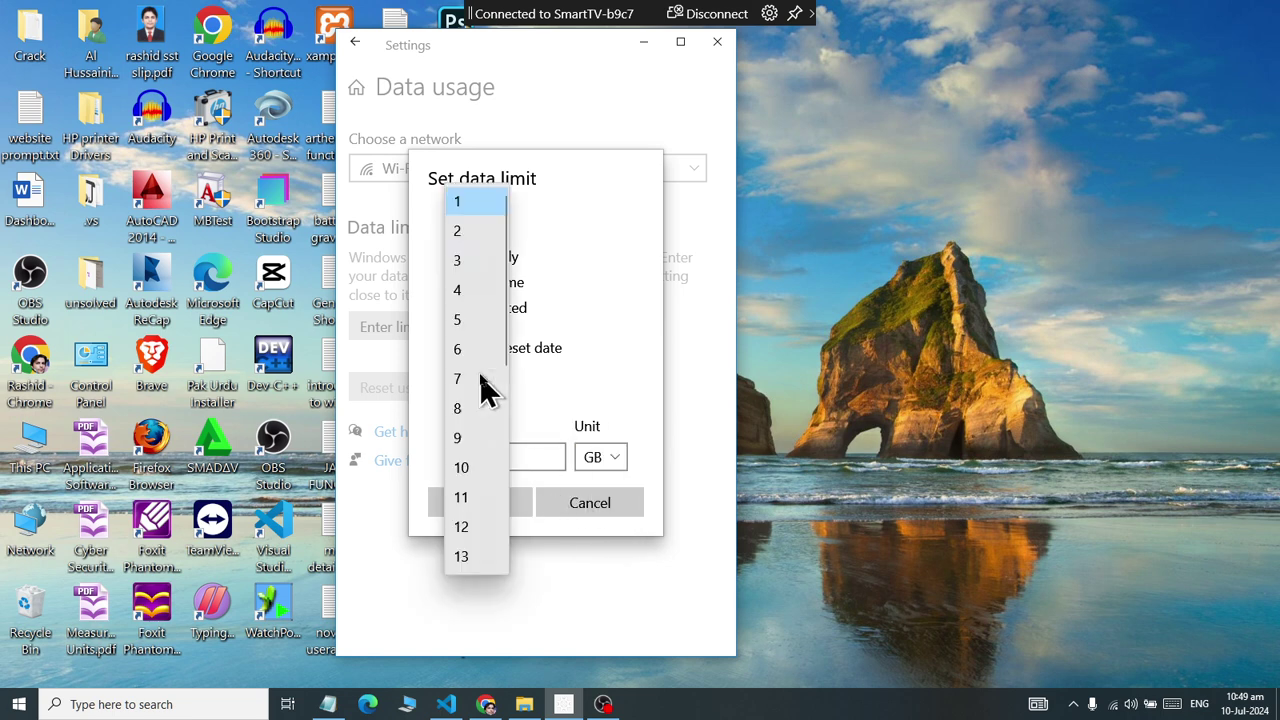
click(458, 201)
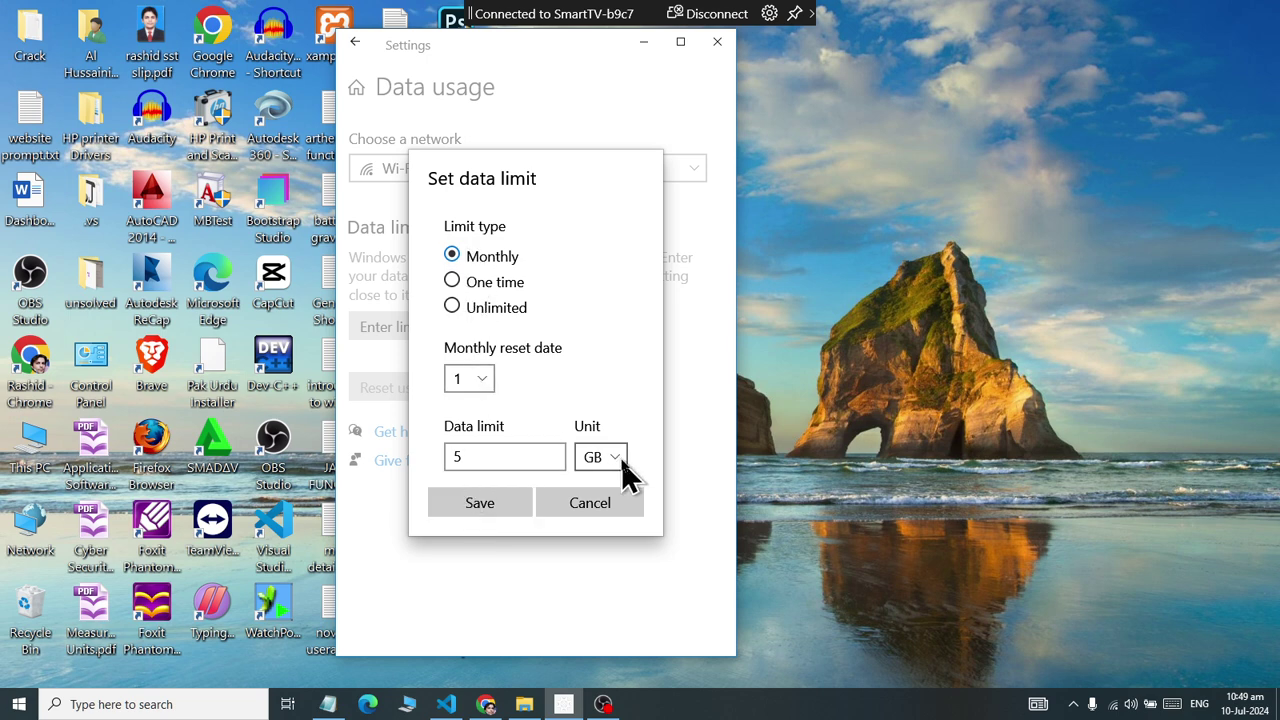
click(473, 386)
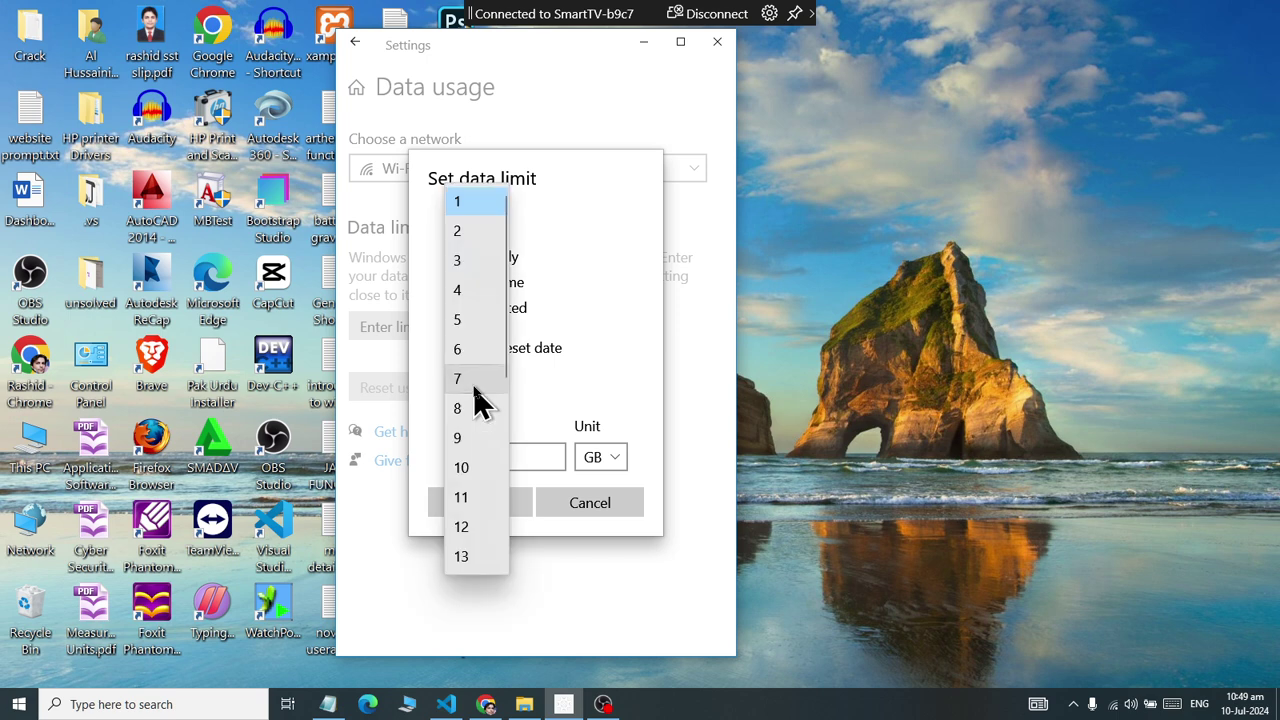
click(461, 468)
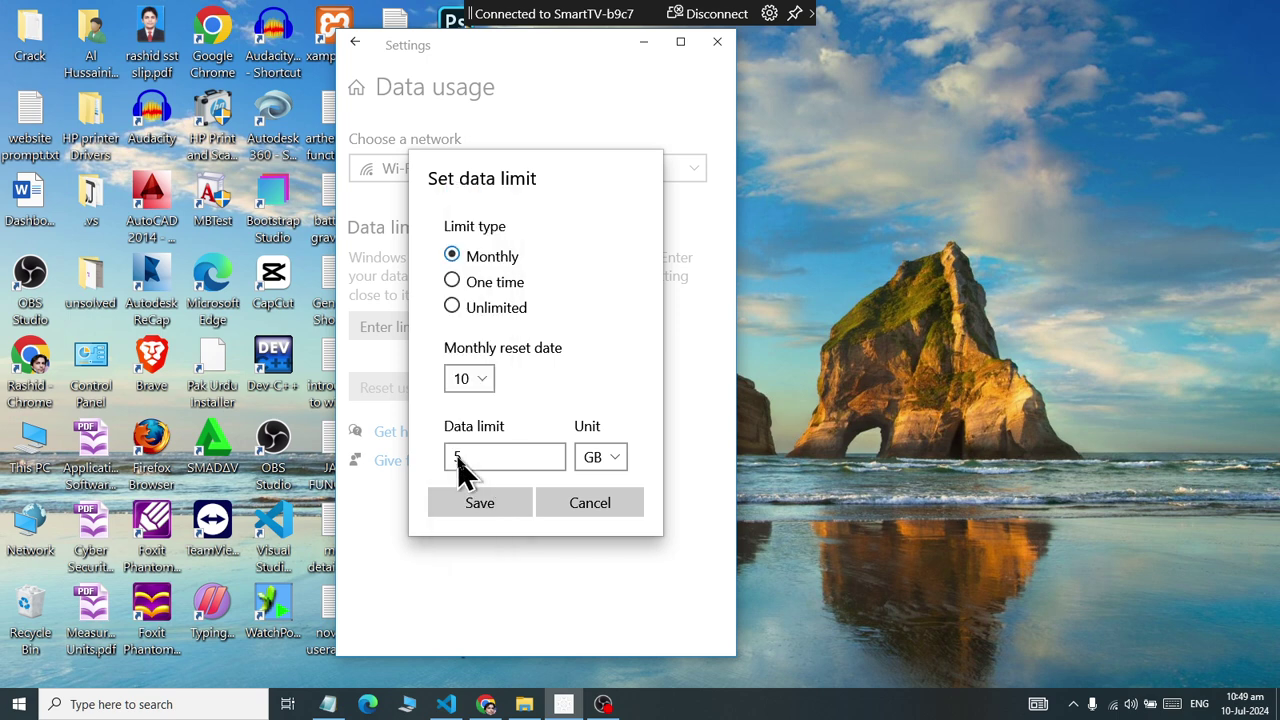
click(436, 507)
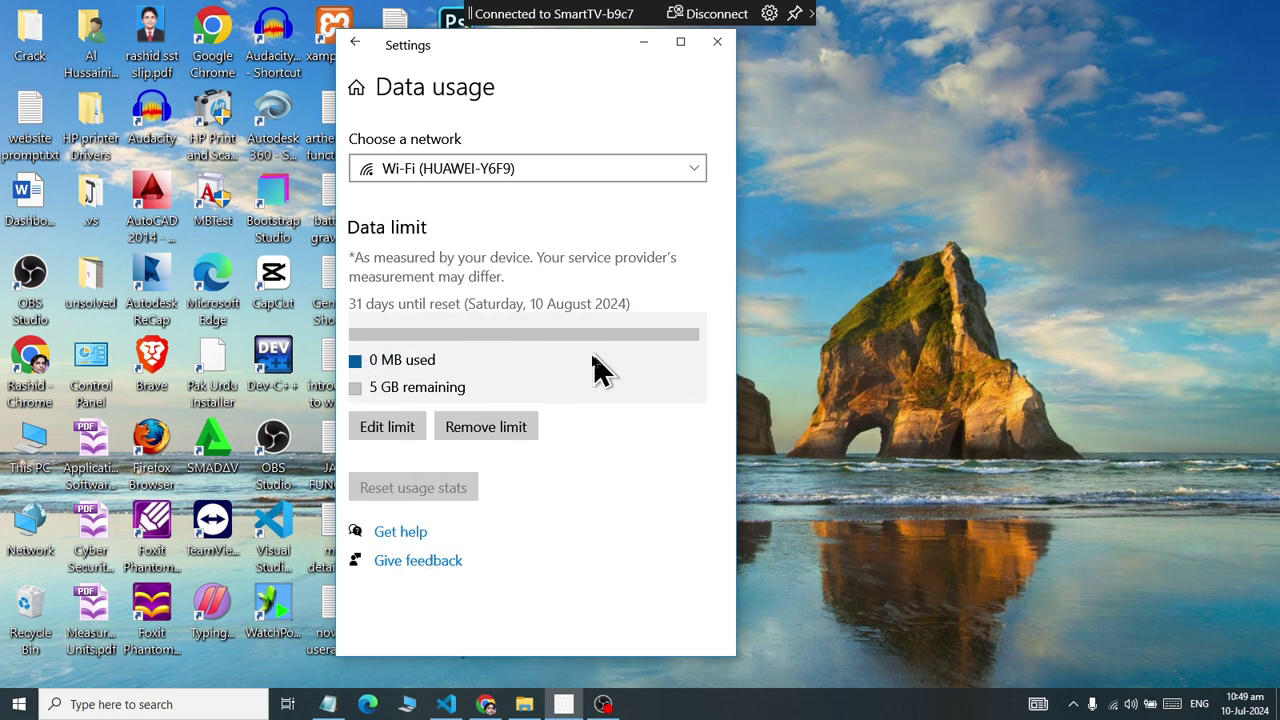
Step: Check the network profile and metered connection setting in the HUAWEI-Y6F9 properties, and return to the network status page
click(355, 42)
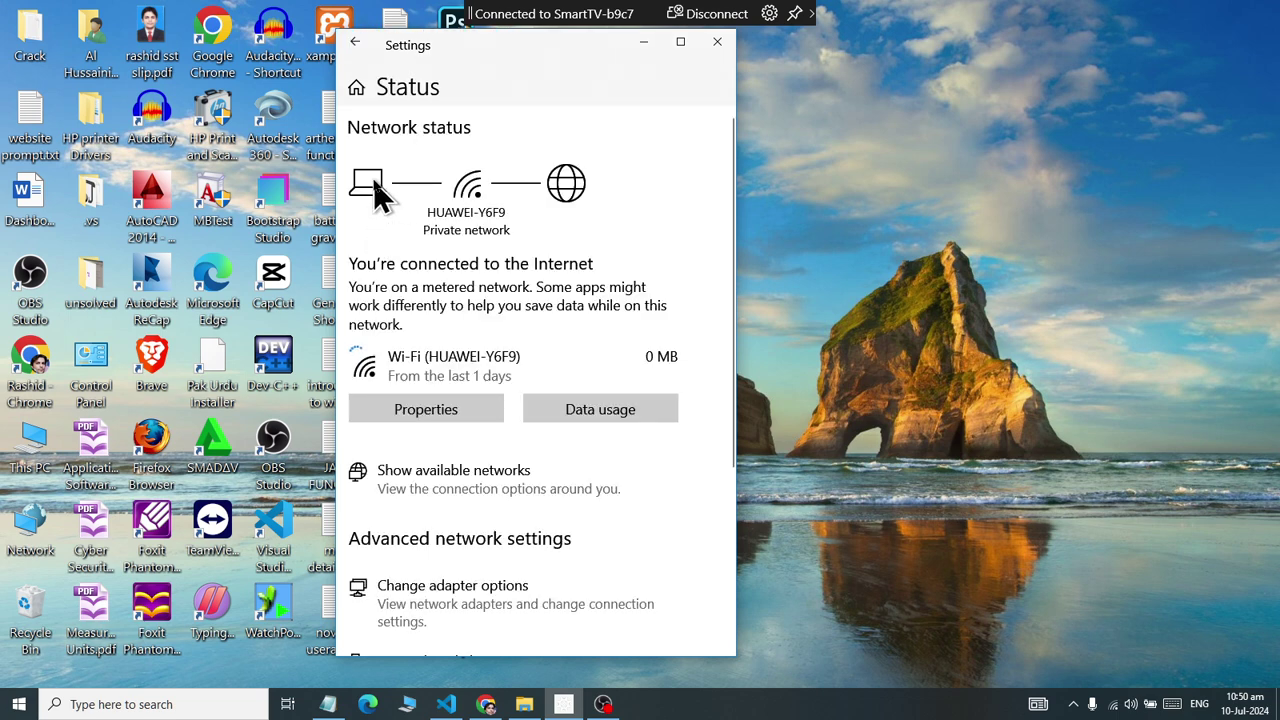
click(393, 404)
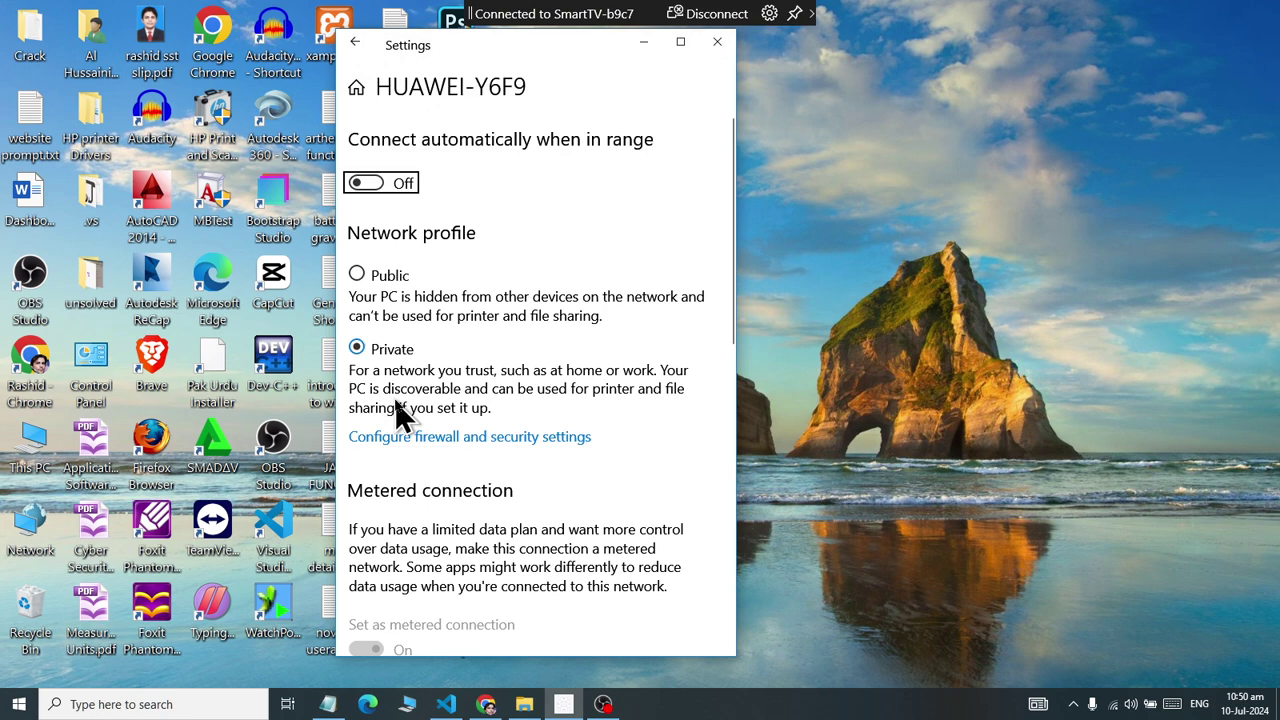
scroll(392, 404, down, 10)
scroll(388, 402, up, 8)
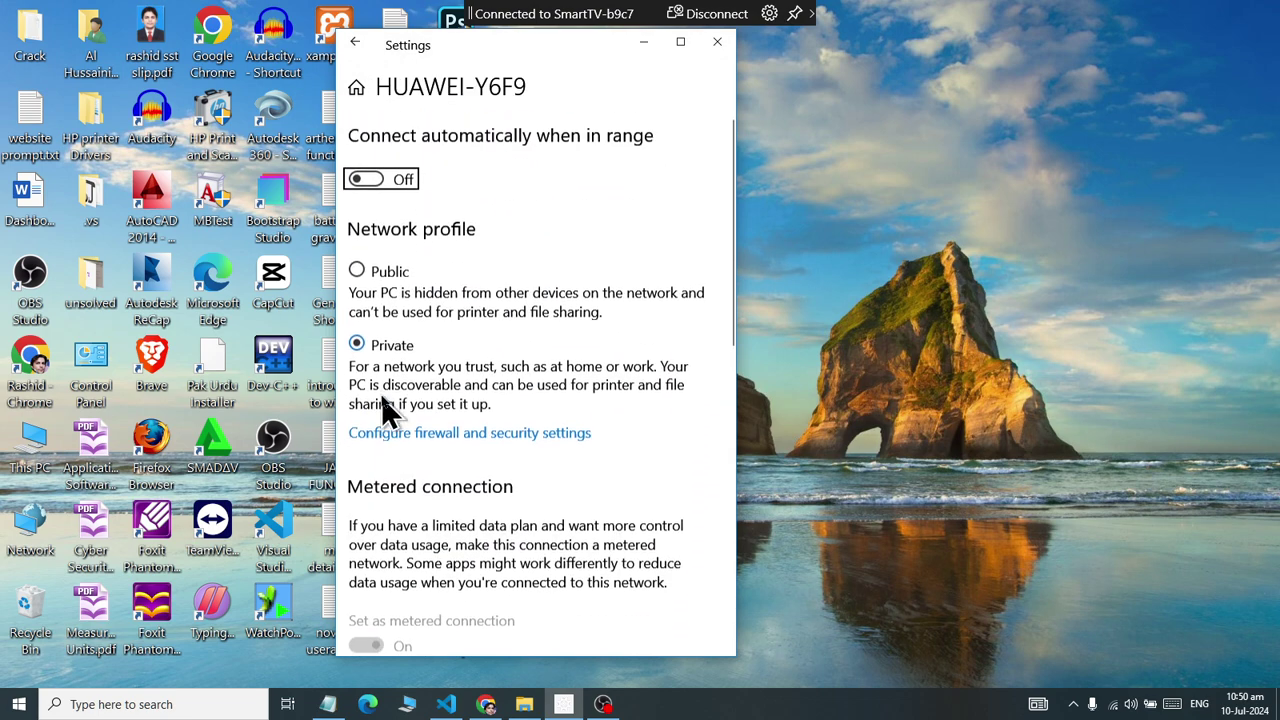
scroll(378, 440, down, 1)
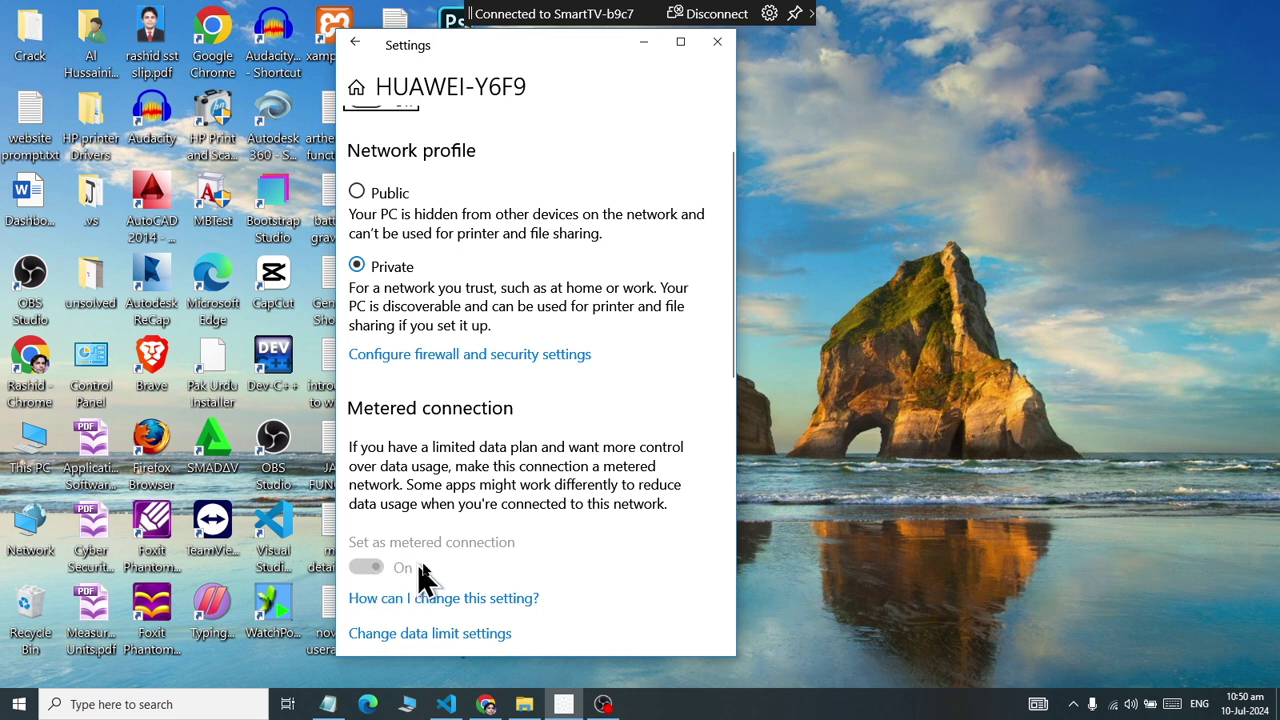
click(355, 42)
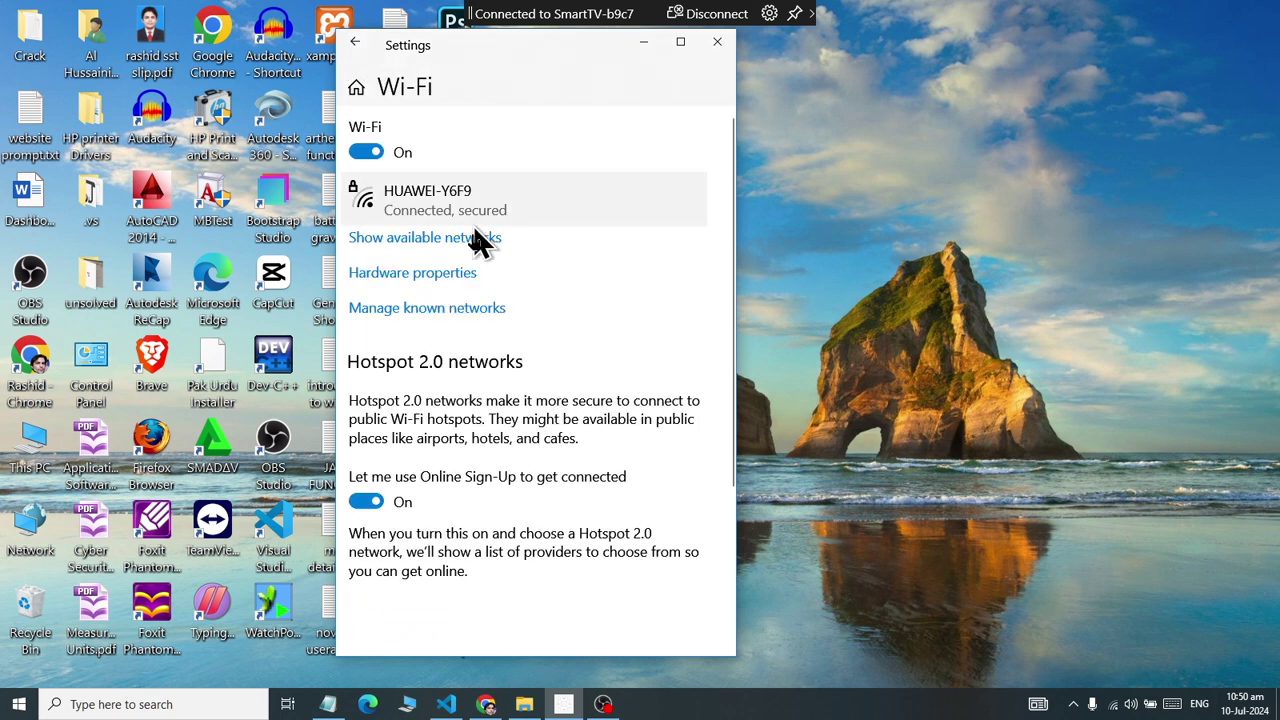
click(355, 42)
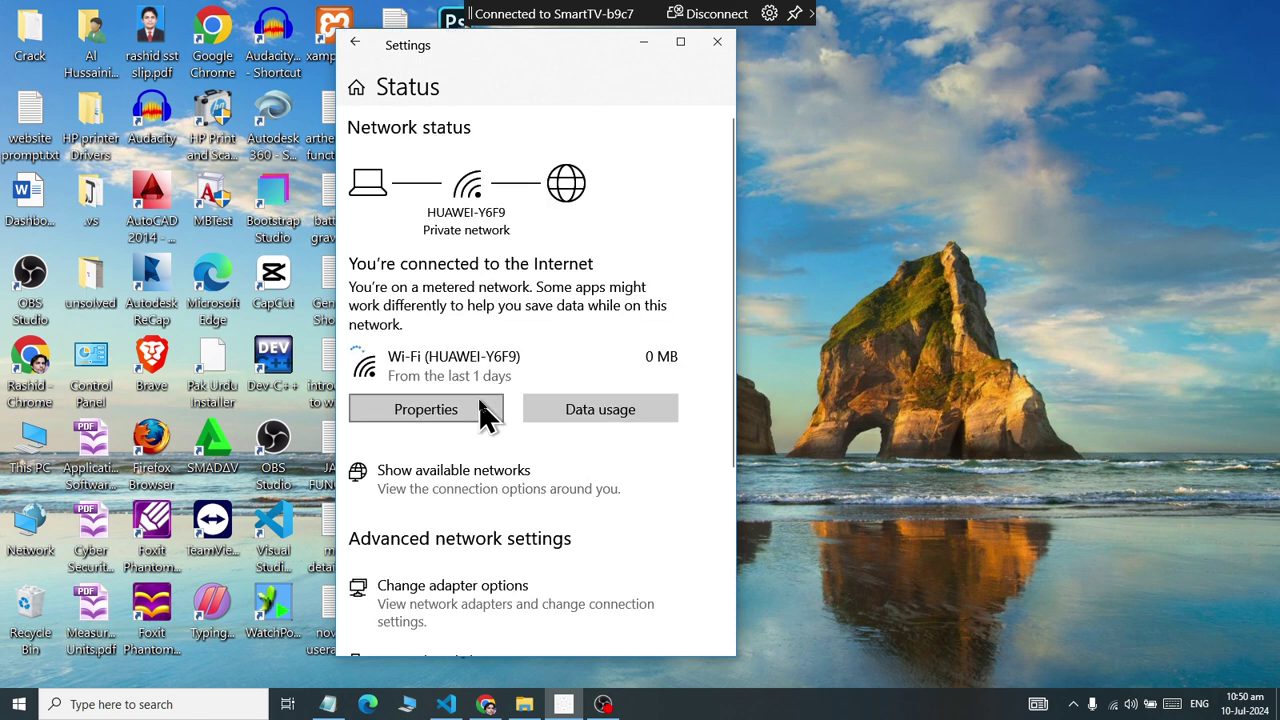
Step: Look over the status page's connection summary, advanced network settings and help links
scroll(487, 440, down, 3)
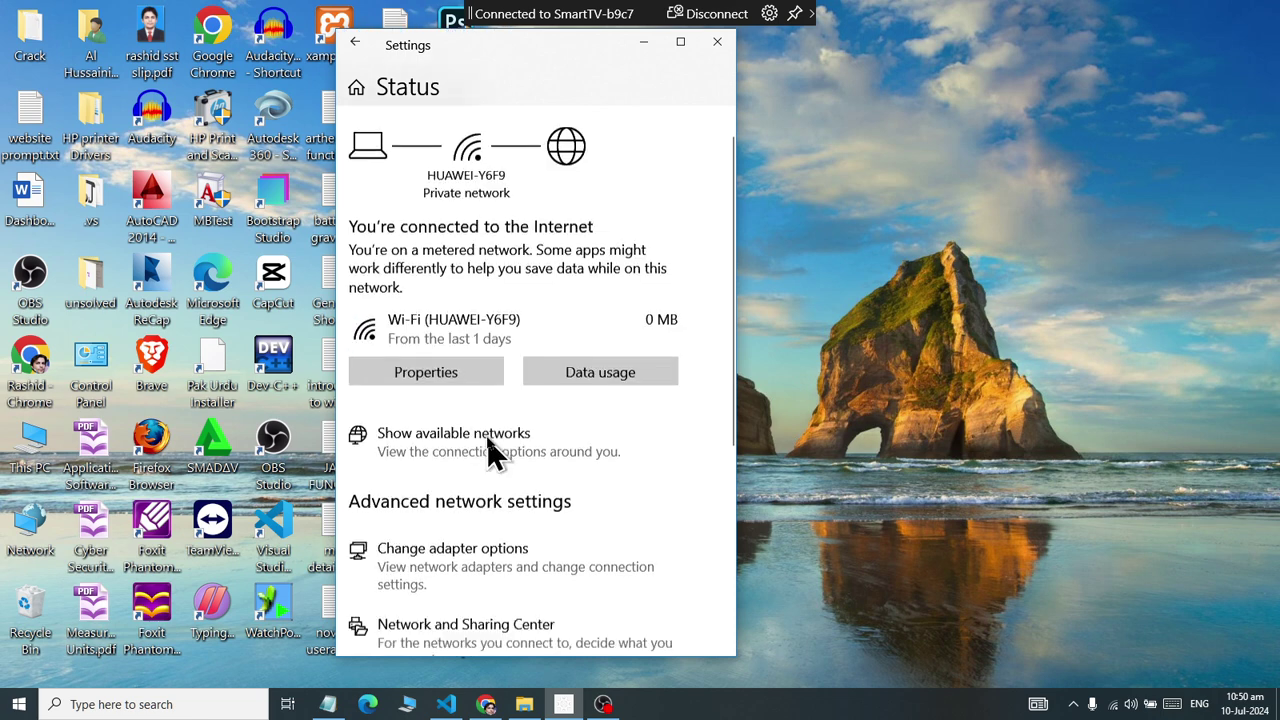
scroll(534, 485, down, 1)
scroll(534, 491, up, 5)
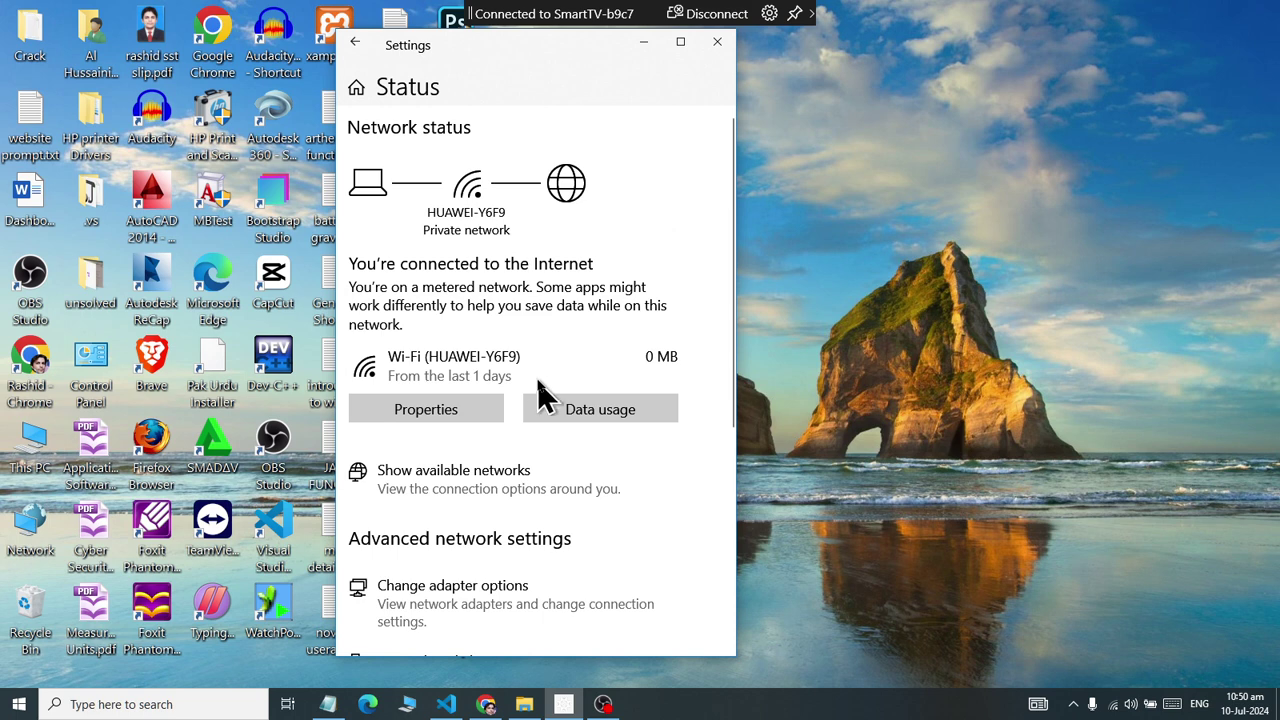
scroll(537, 420, down, 3)
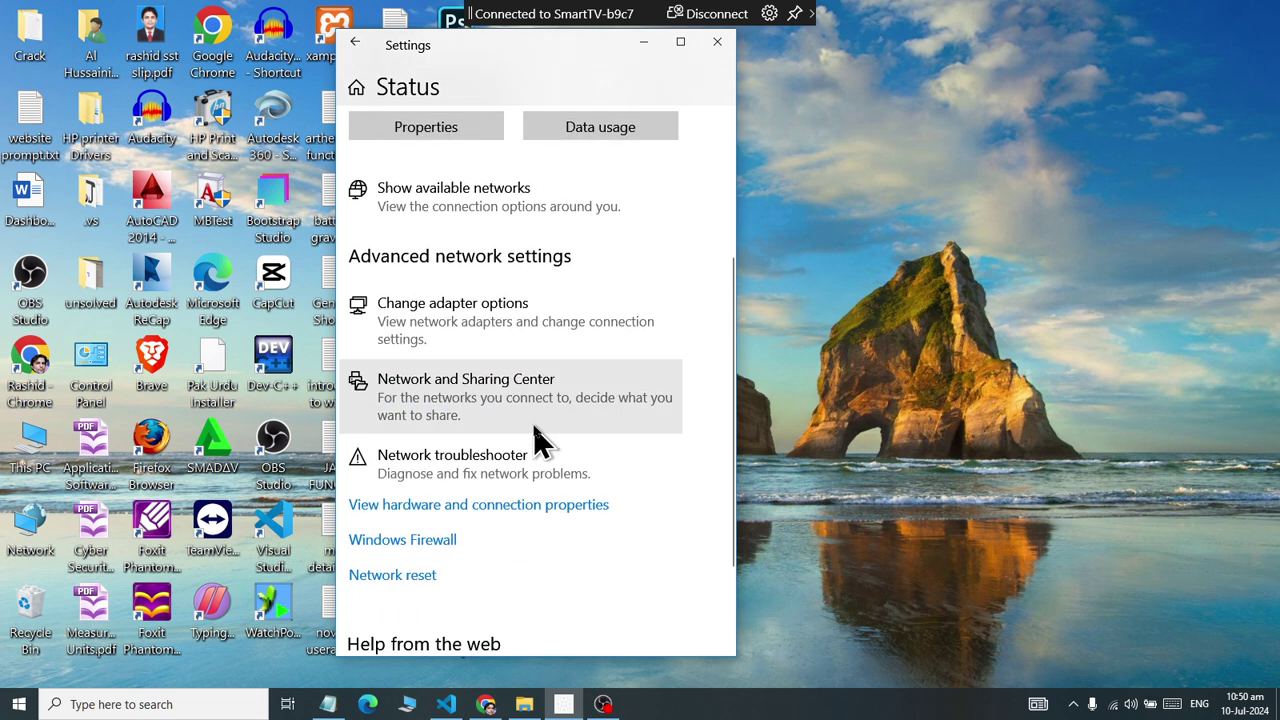
scroll(533, 460, up, 1)
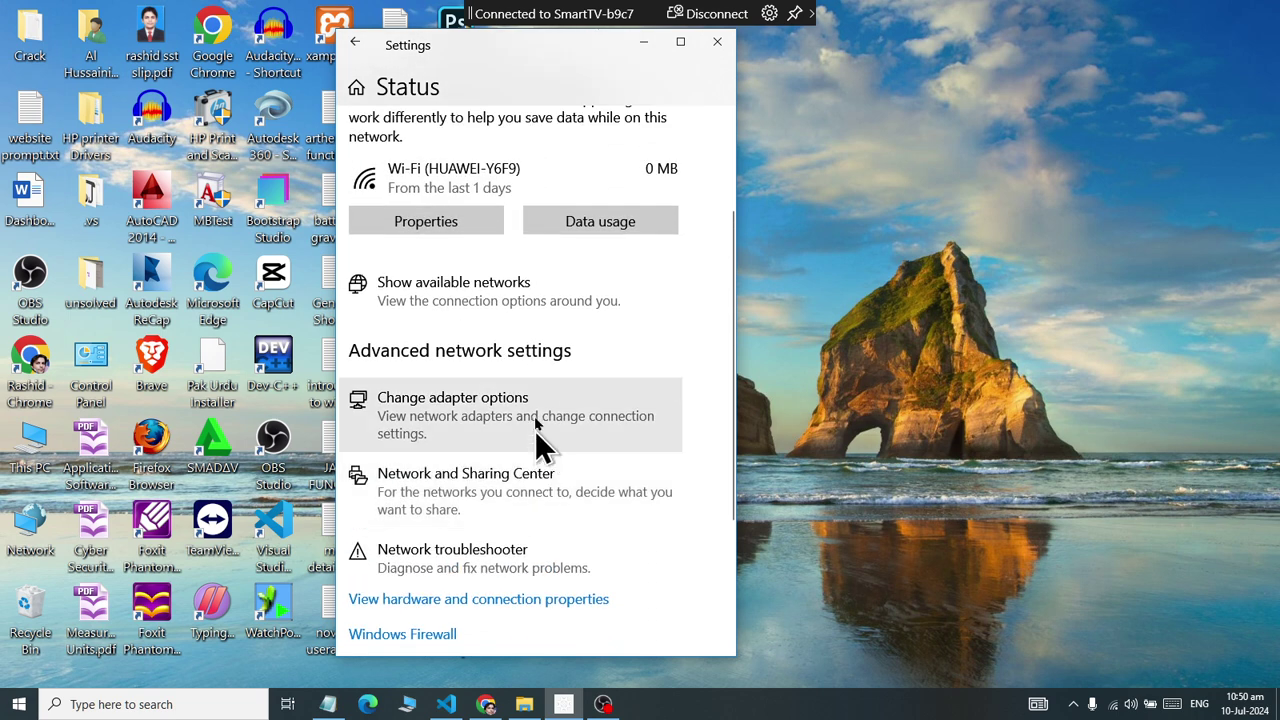
scroll(535, 418, down, 3)
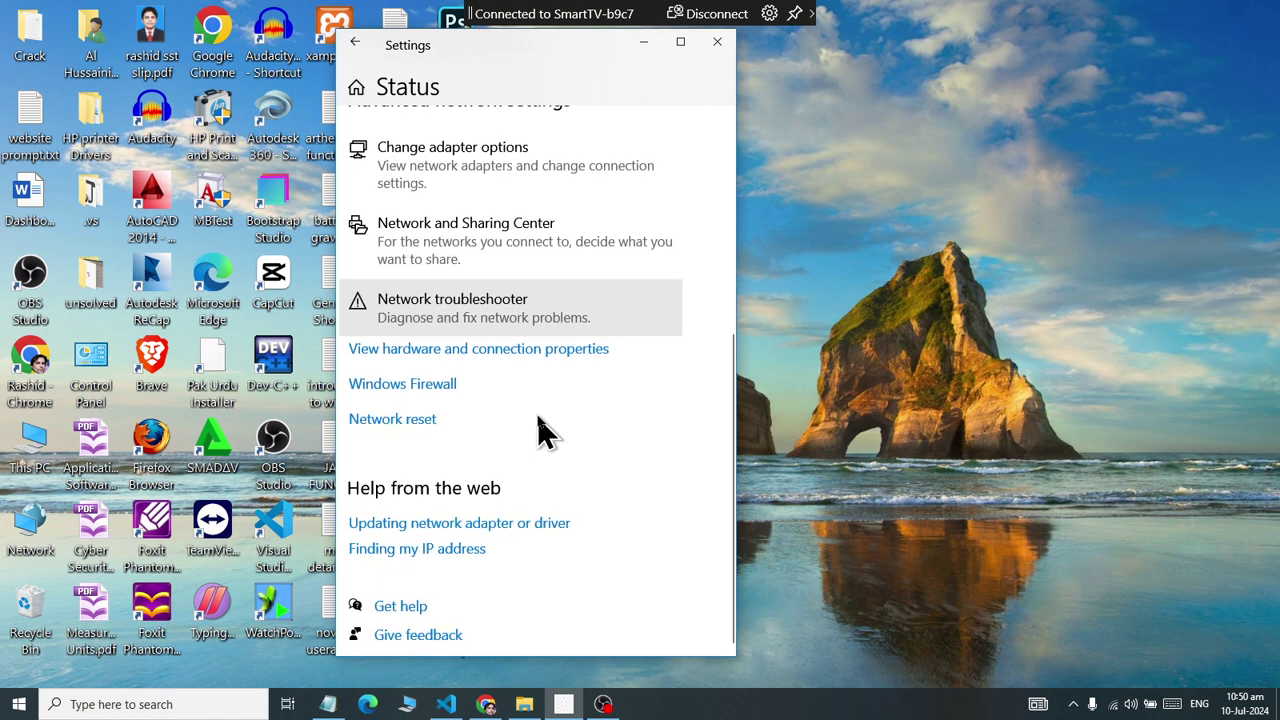
Step: Open the adapter options to view the network adapters, and close the Network Connections window
scroll(535, 418, up, 5)
scroll(537, 421, down, 1)
click(568, 515)
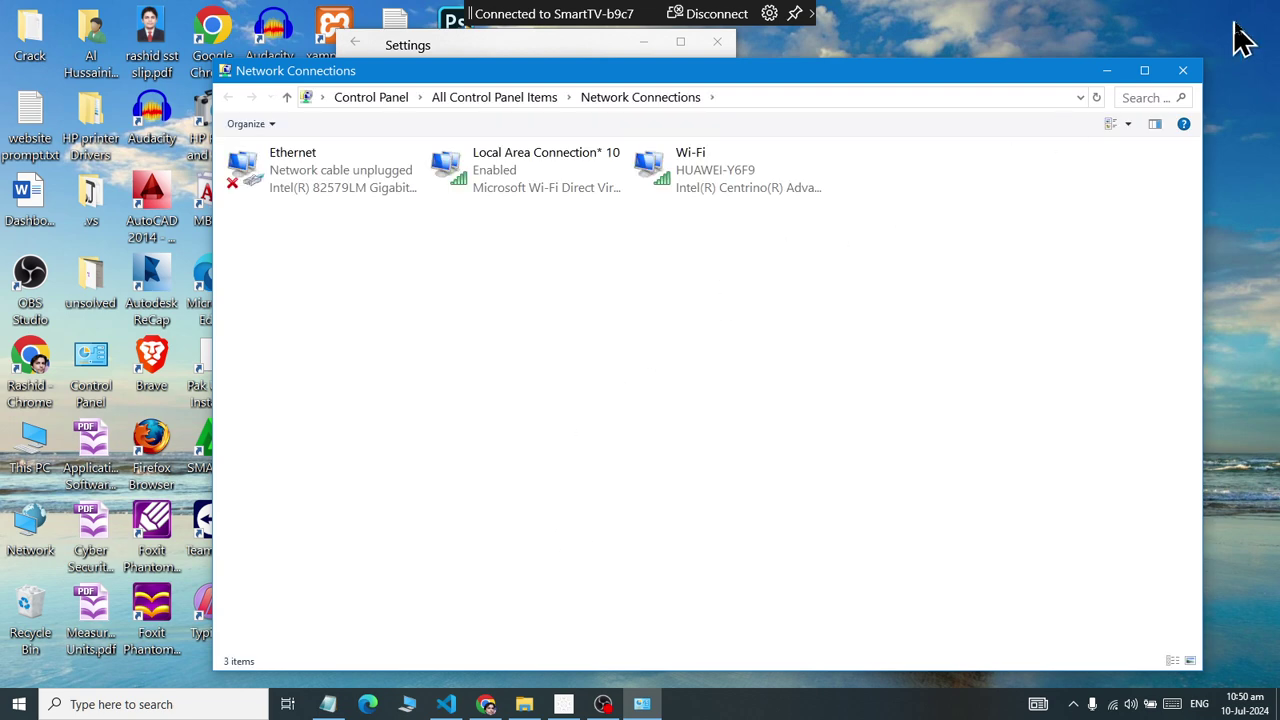
click(1180, 72)
Step: Open the HUAWEI-Y6F9 data usage page and remove its data limit
scroll(460, 345, down, 2)
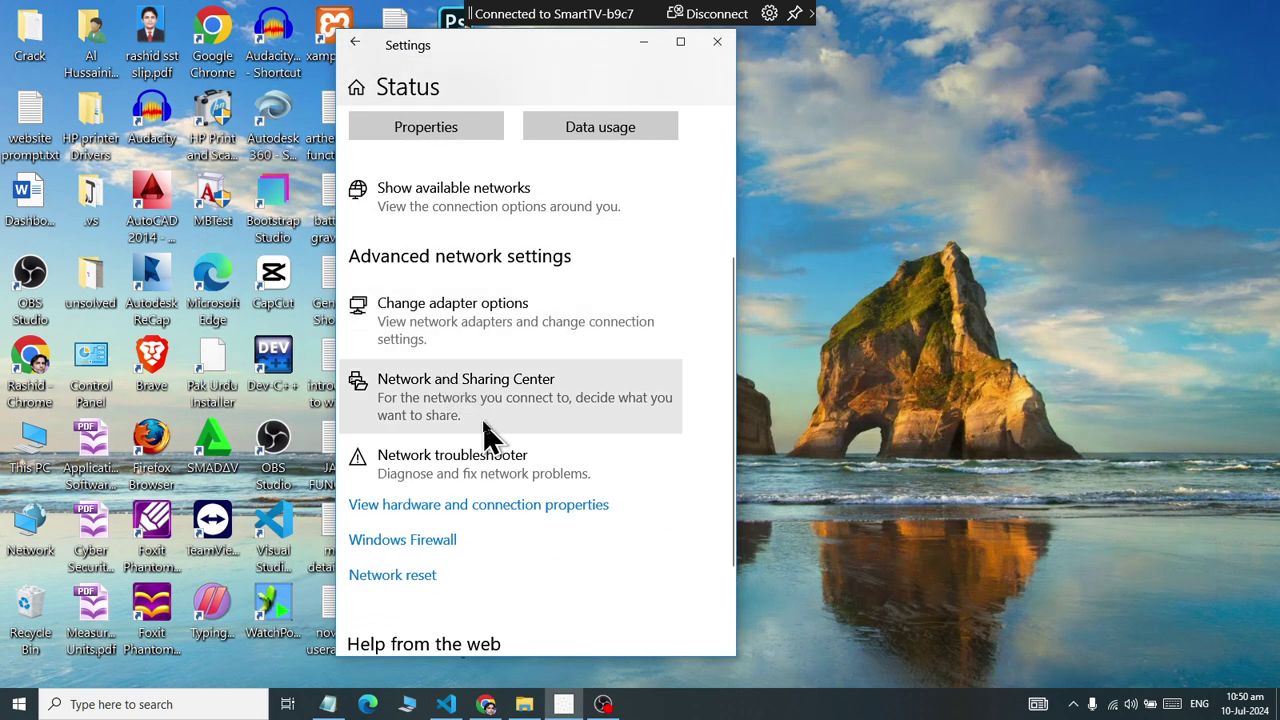
scroll(540, 450, up, 3)
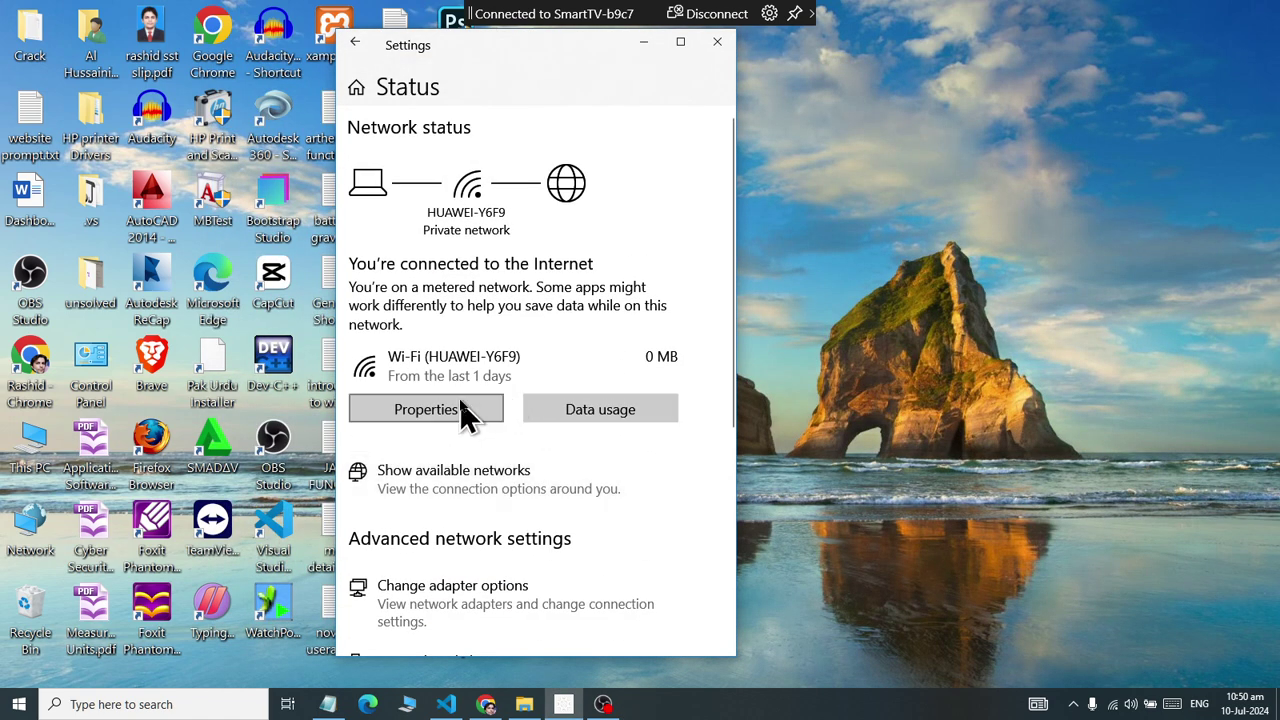
click(645, 412)
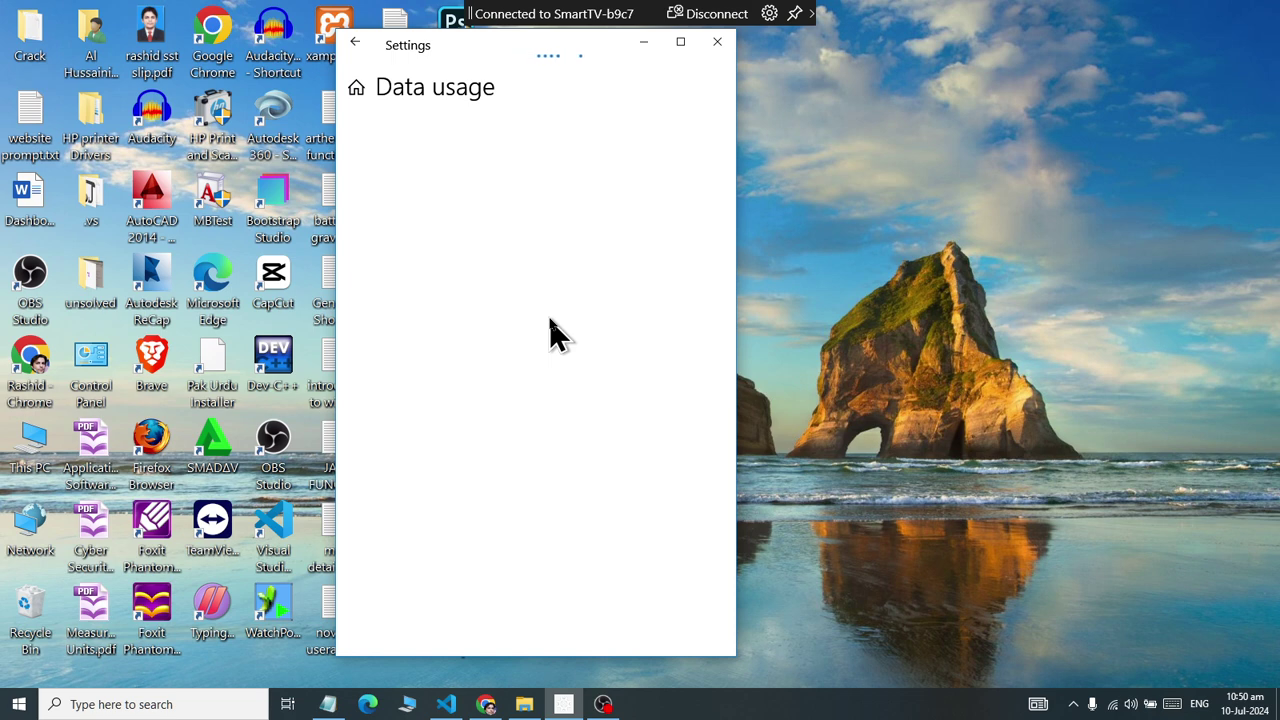
scroll(552, 333, down, 2)
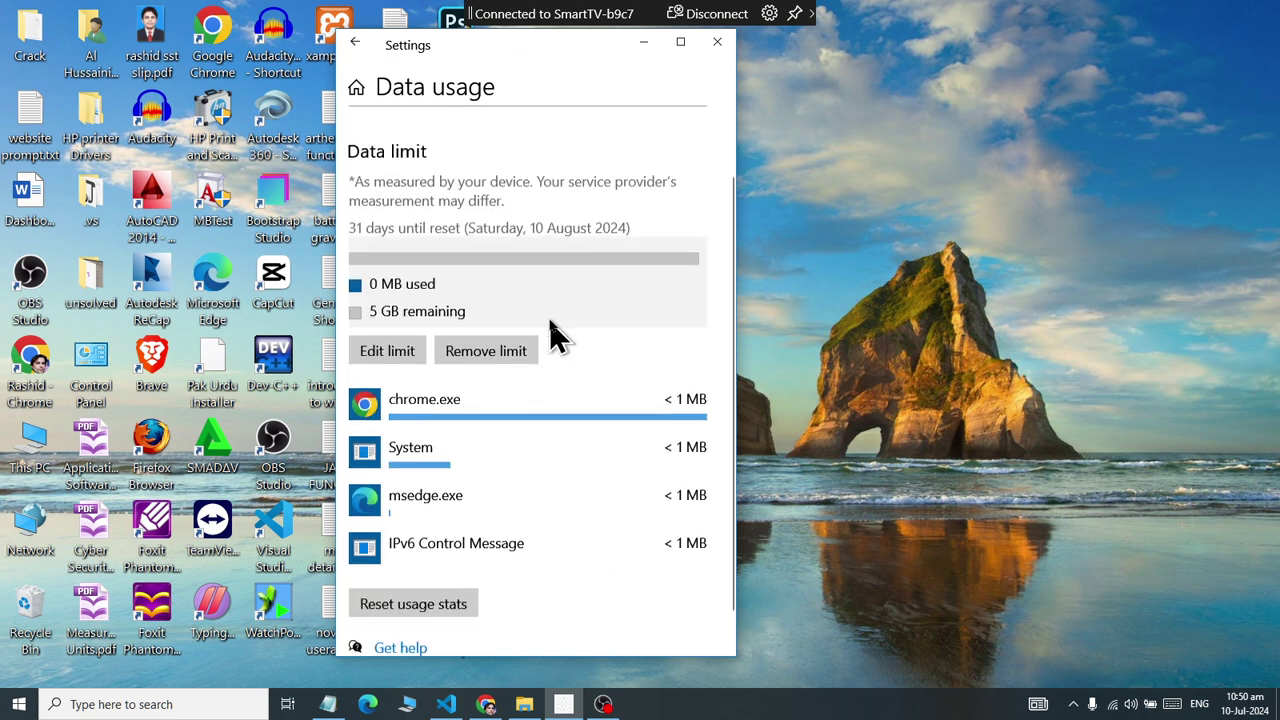
click(499, 351)
click(486, 374)
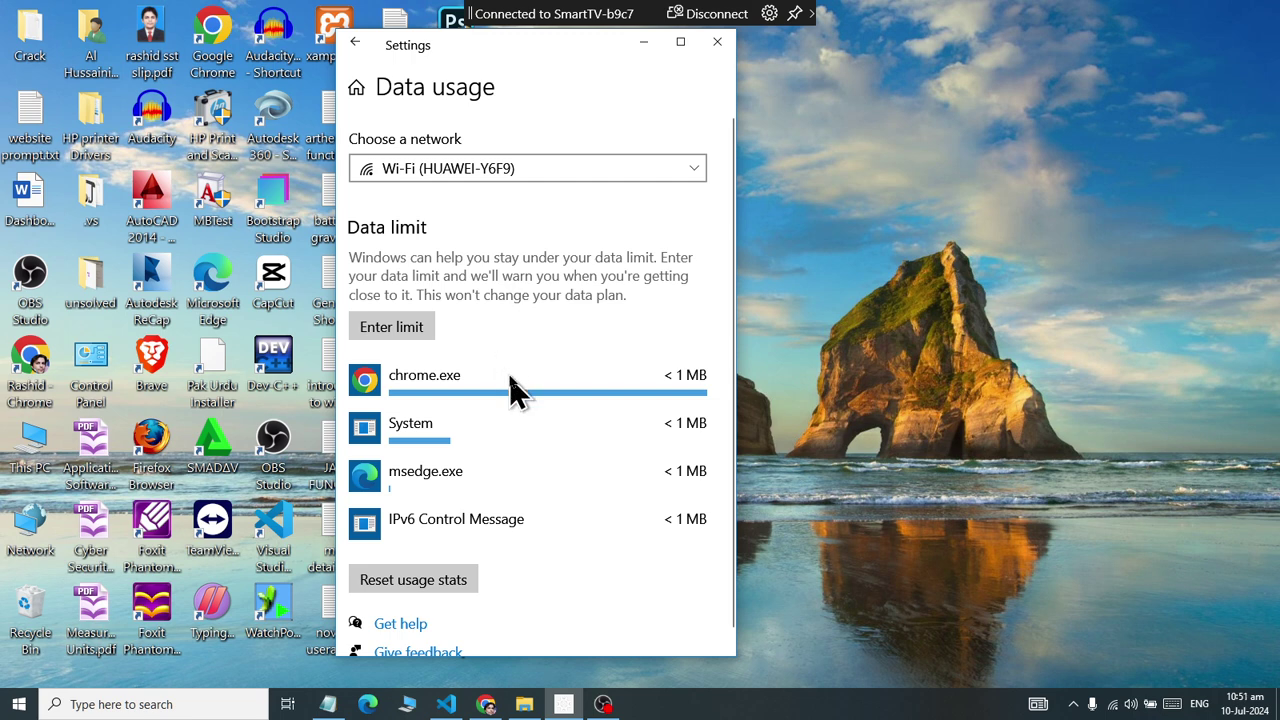
Step: Return to the network status page and show the available networks
click(356, 46)
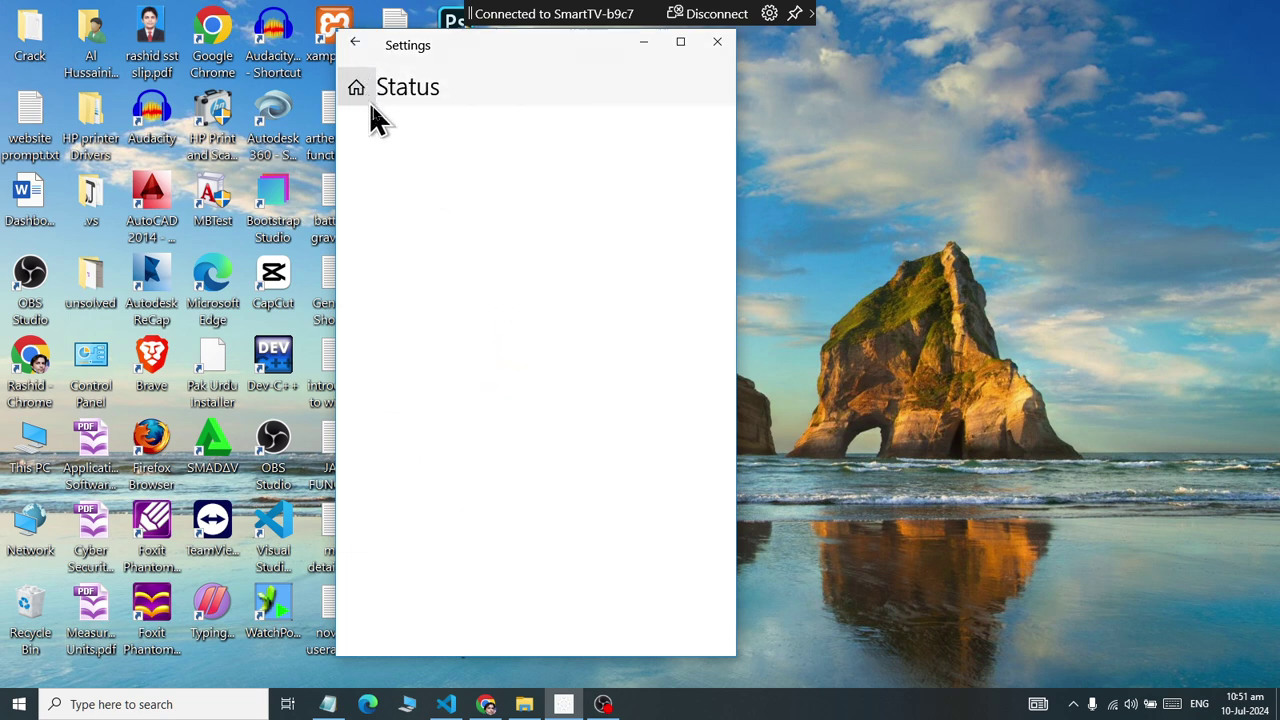
scroll(531, 432, down, 2)
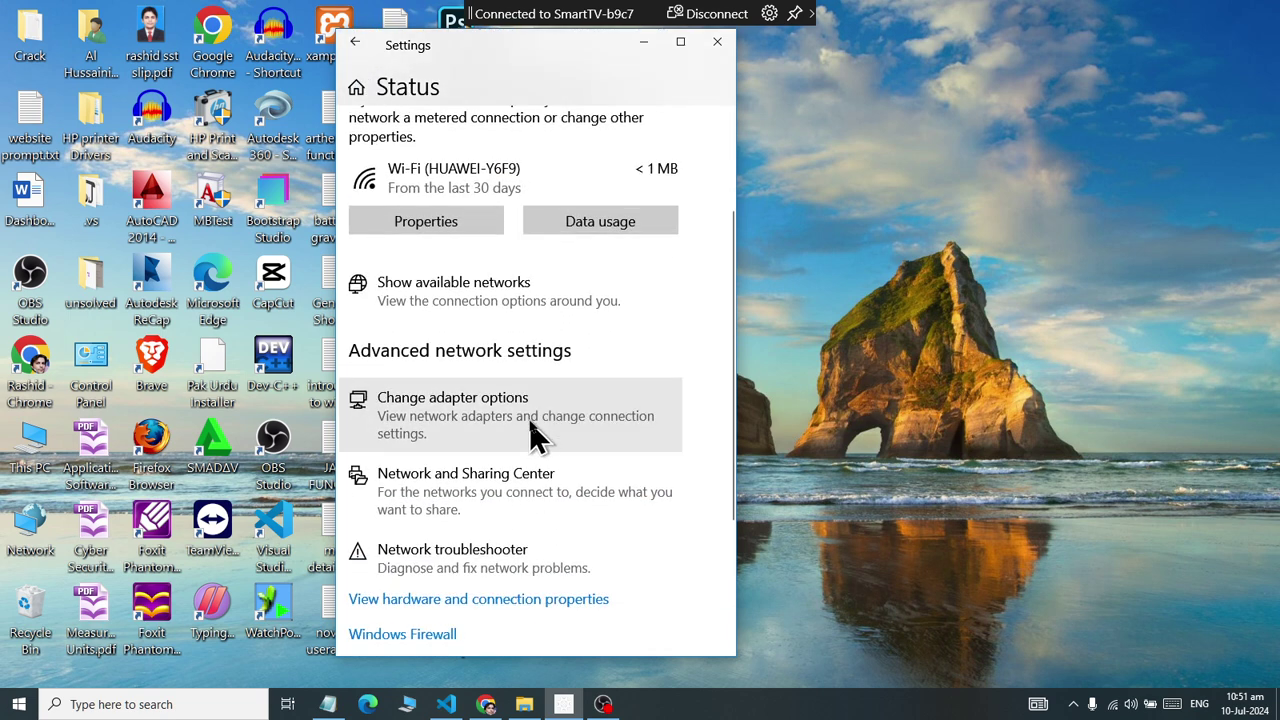
click(452, 314)
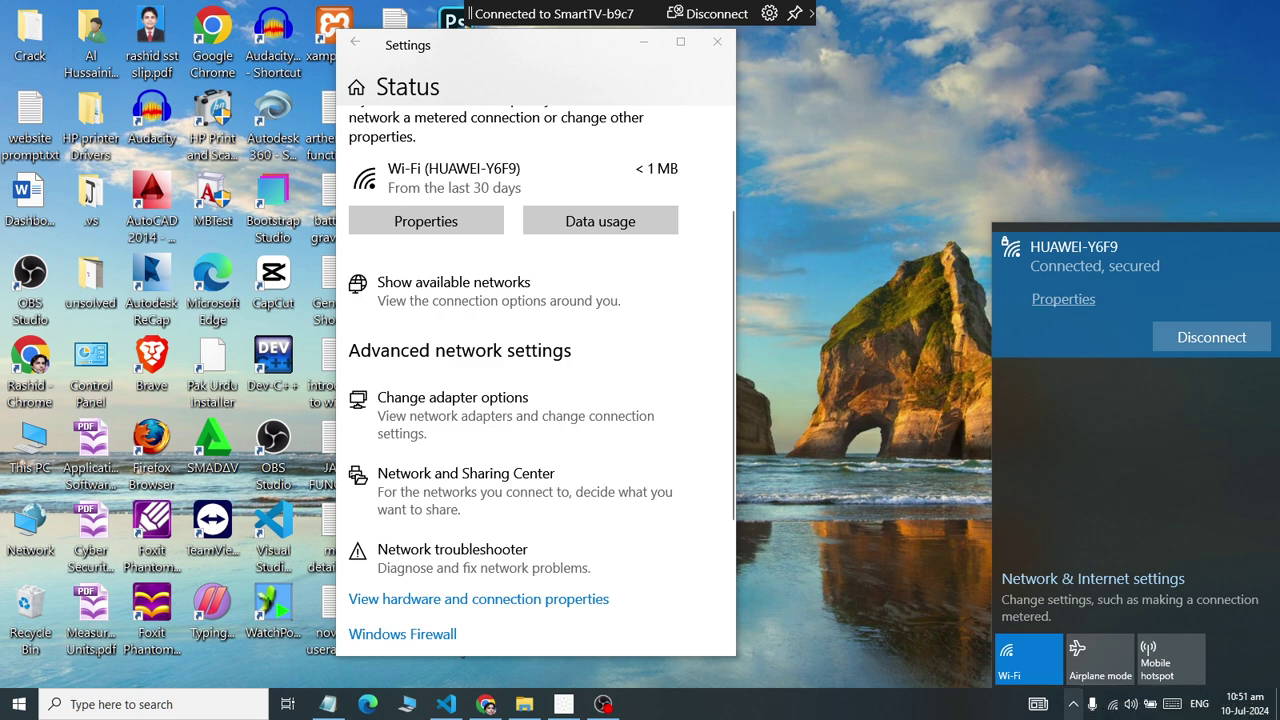
Step: Turn off Wi-Fi and bring up the quick network options again
click(1045, 678)
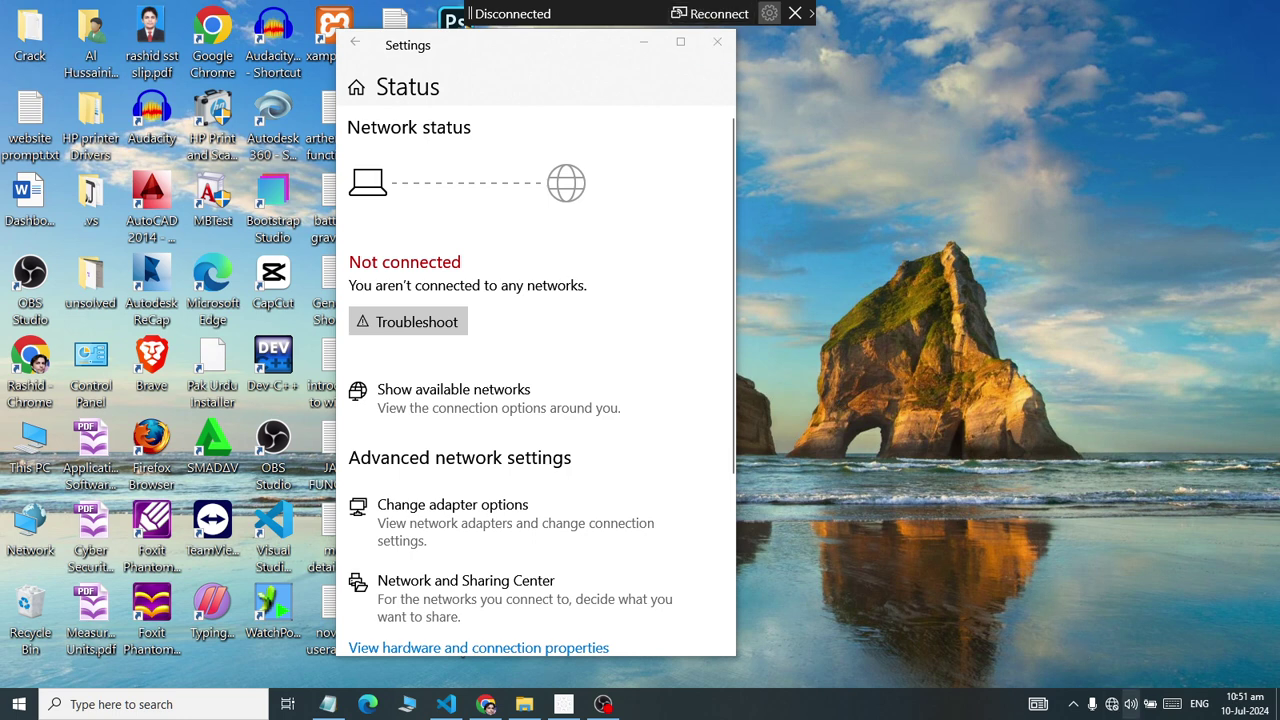
click(1111, 704)
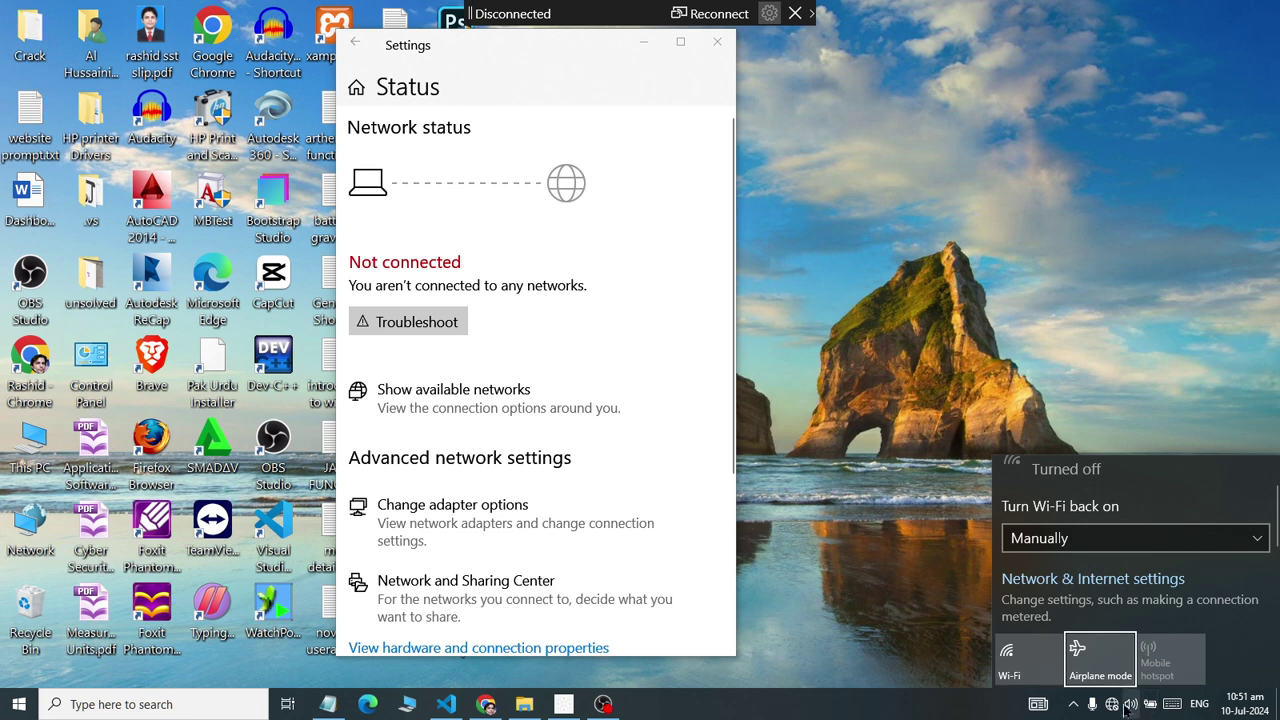
Step: Turn Wi-Fi back on and connect to the HUAWEI-Y6F9 network
click(1028, 650)
click(1088, 268)
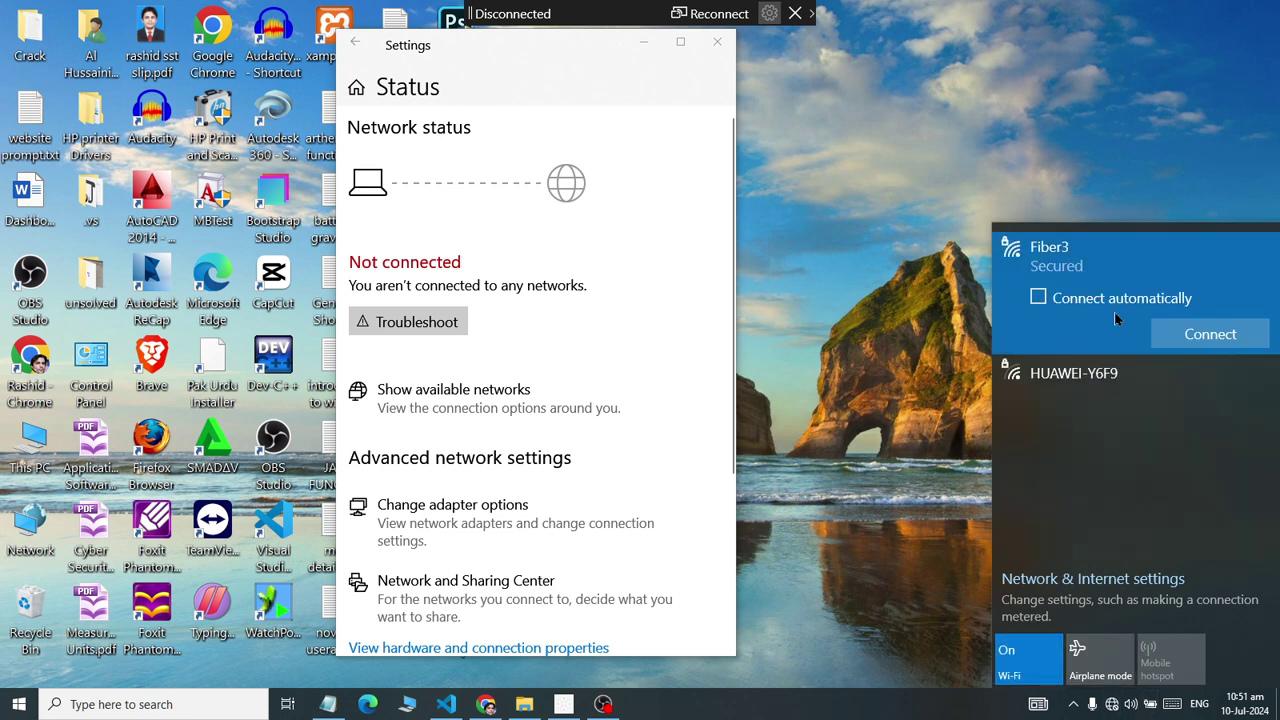
click(1118, 372)
click(1195, 377)
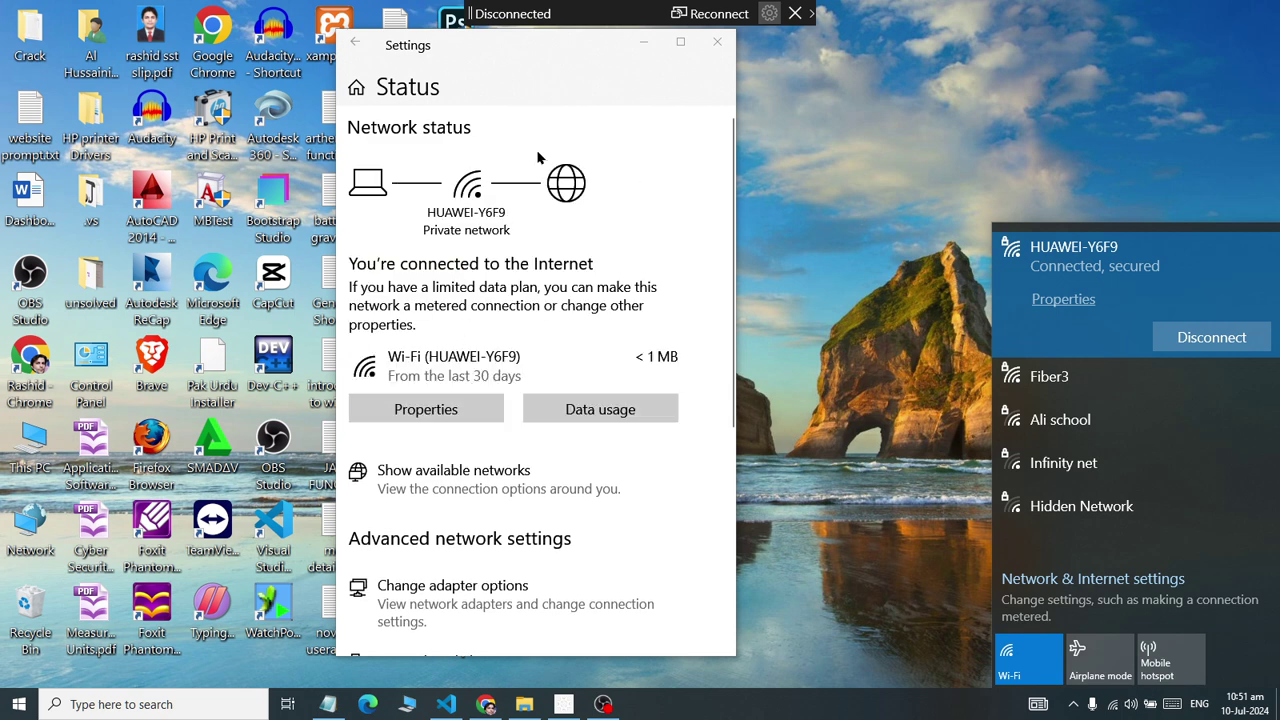
Step: Dismiss the network list and reconnect the wireless display session
click(695, 24)
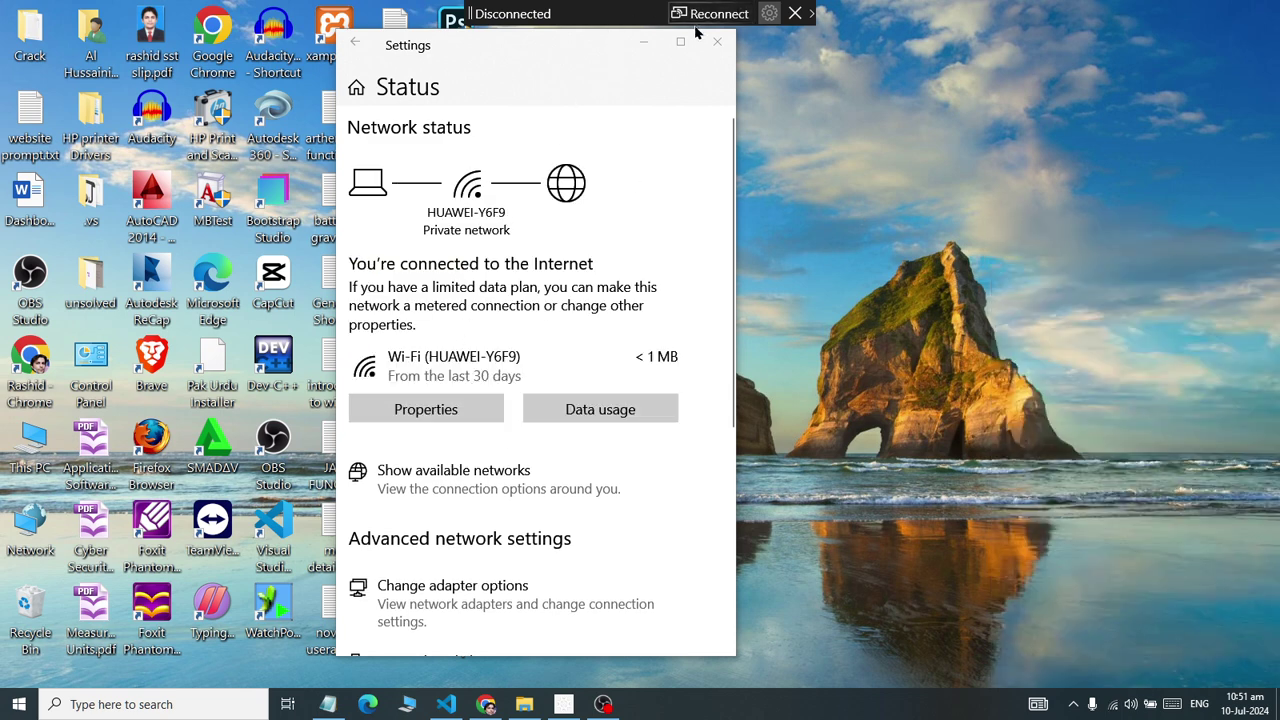
click(700, 13)
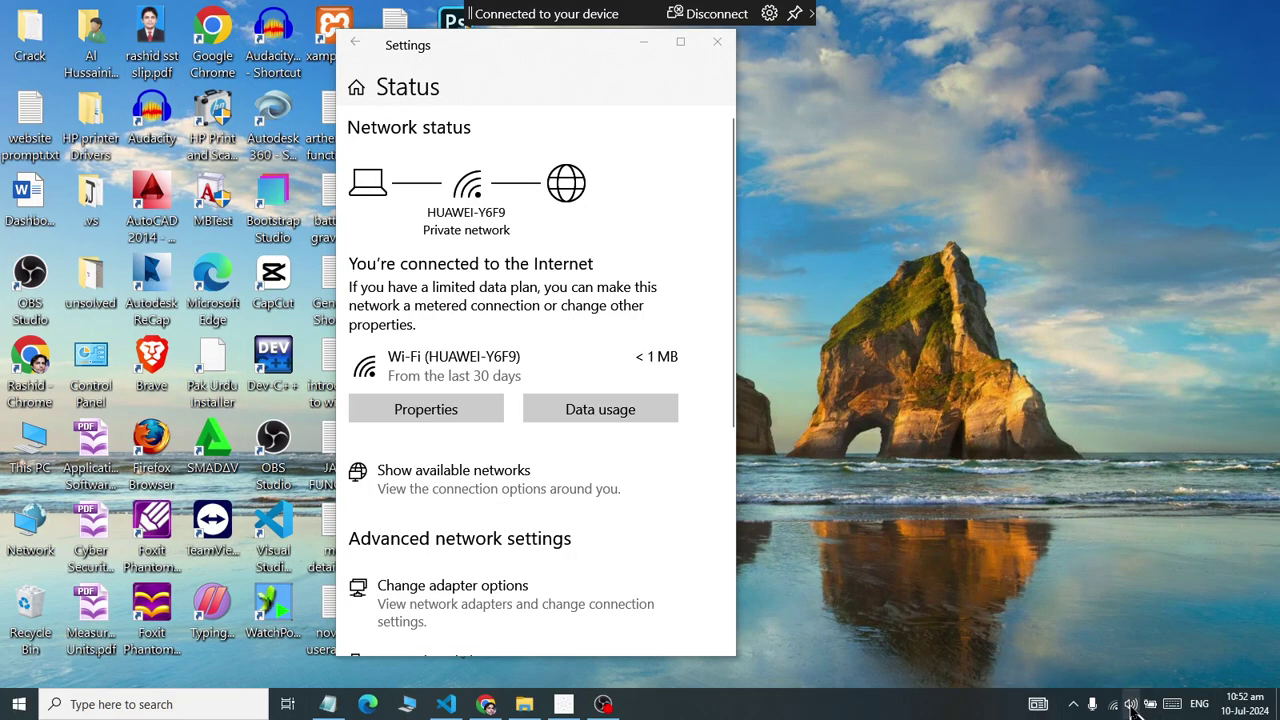
Step: Show the available Wi-Fi networks and expand the connection options of Infinity net and Fiber3
click(1120, 710)
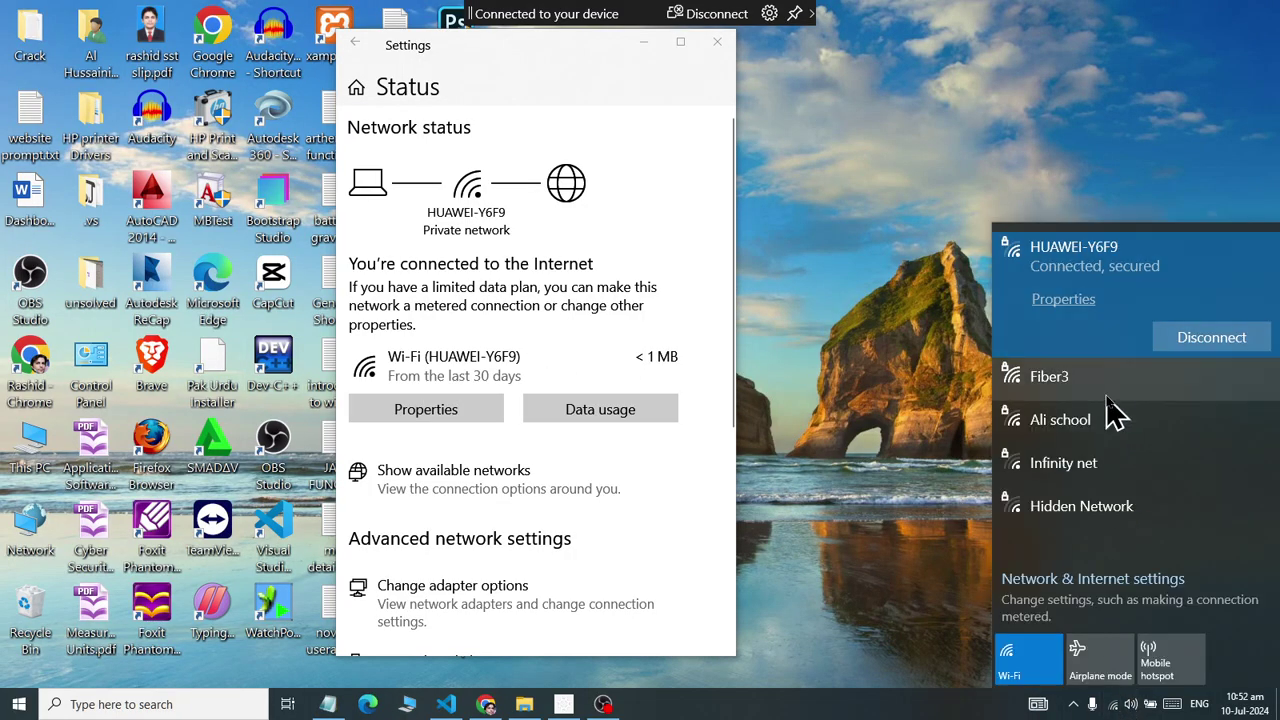
click(1110, 395)
click(1121, 468)
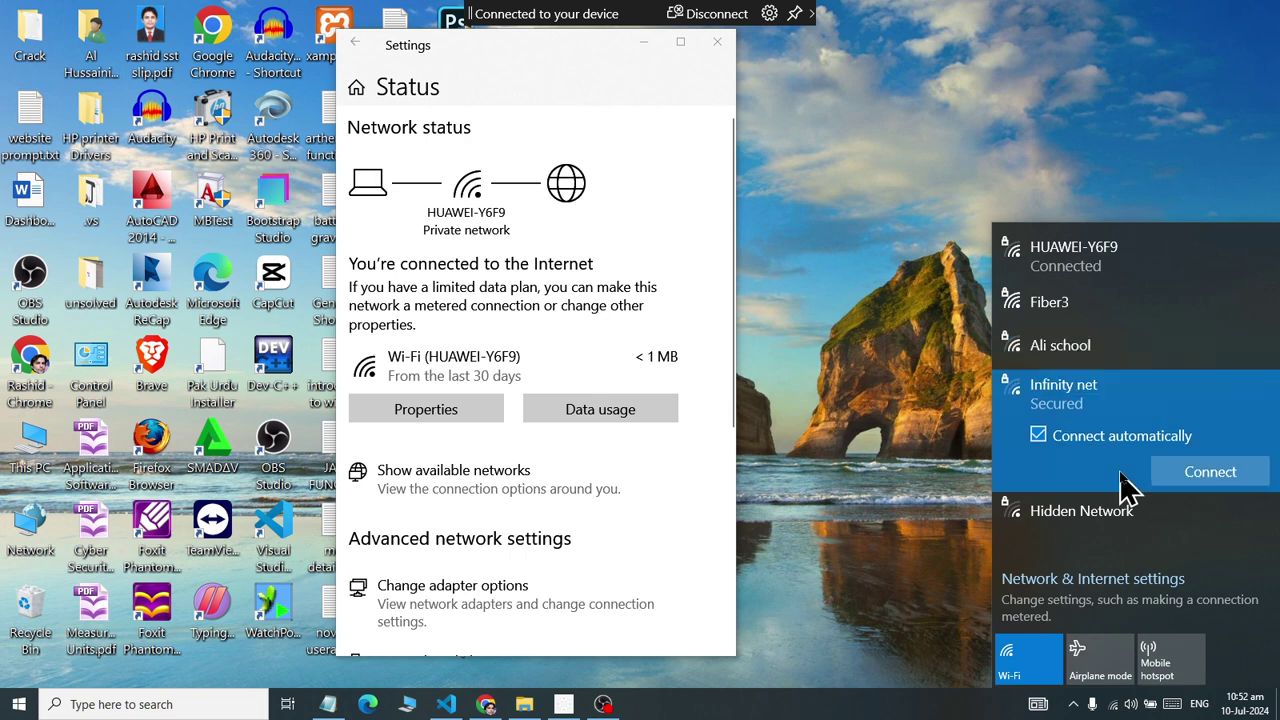
click(1097, 312)
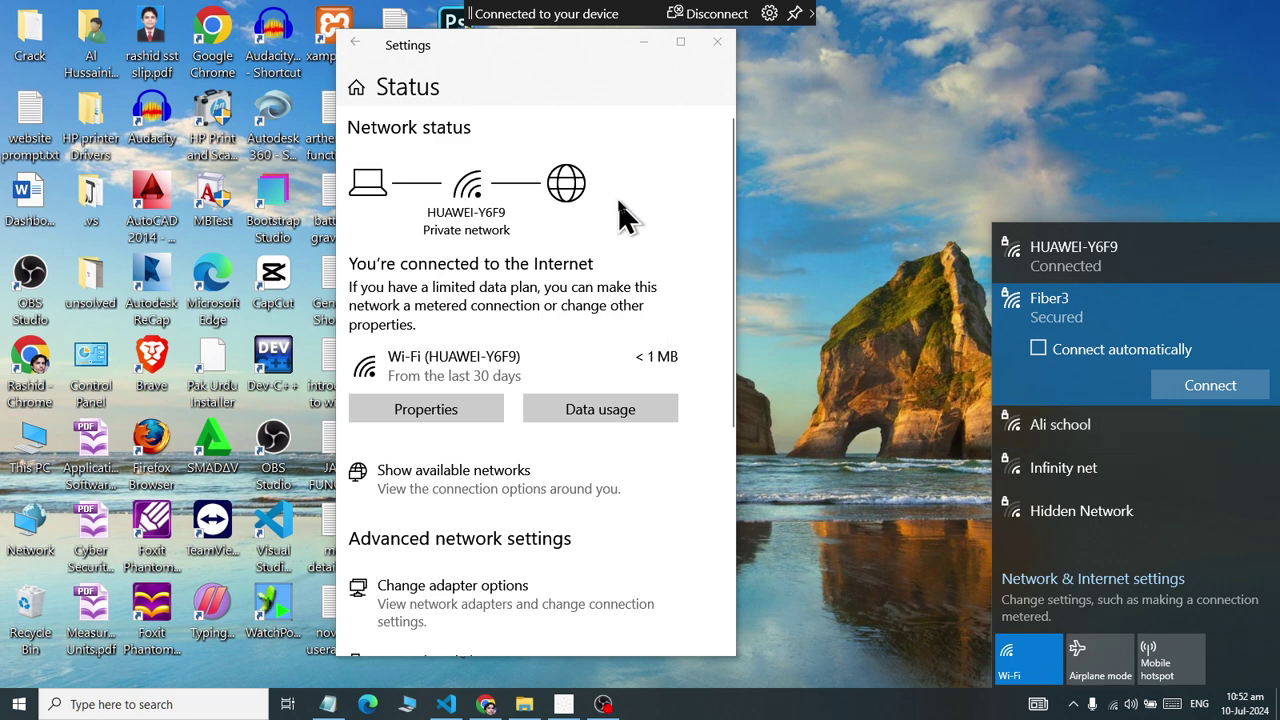
Step: Open the adapter options from the network status page and select the Ethernet adapter
click(520, 140)
scroll(380, 390, down, 3)
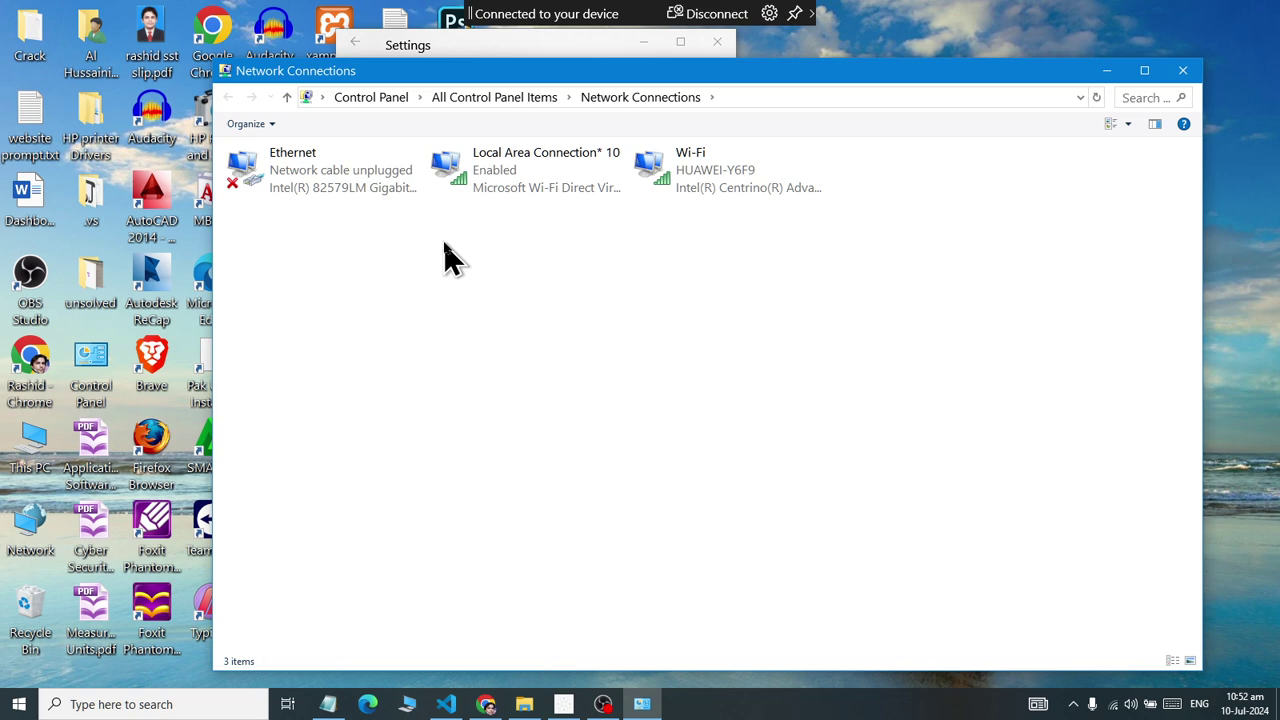
click(291, 186)
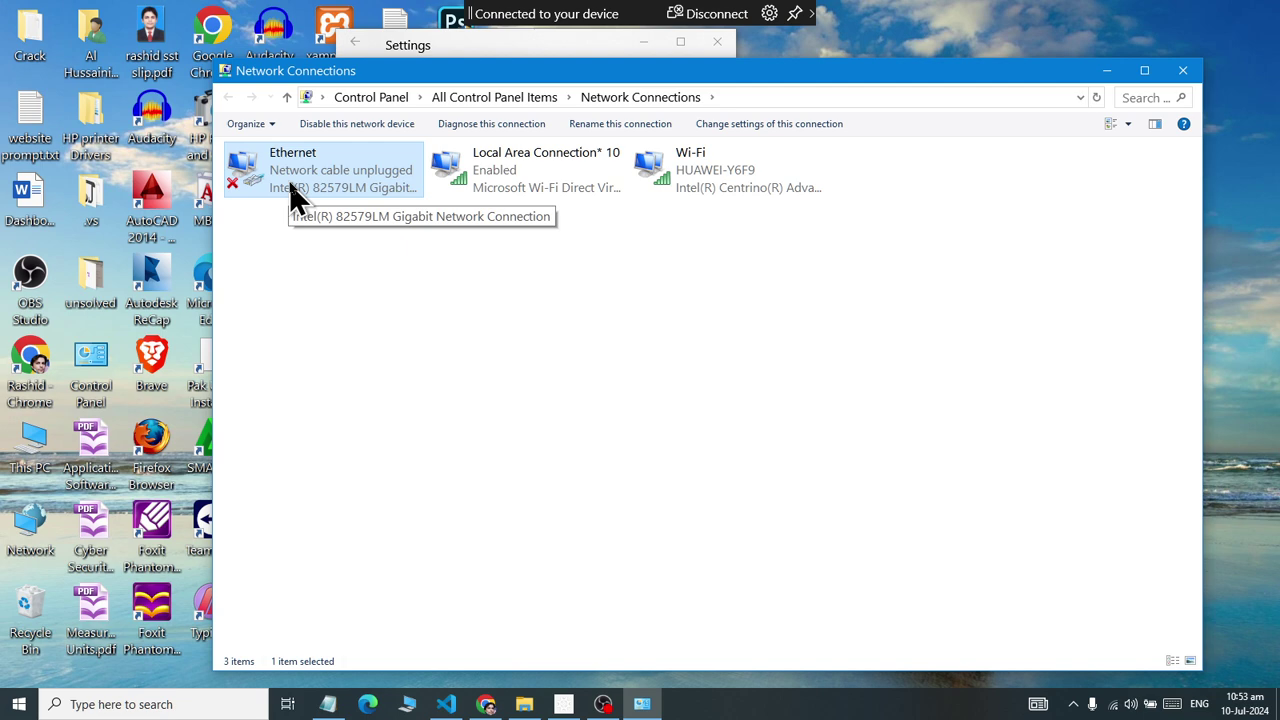
Step: Switch to Chrome, load google.com in a new tab and search for "ethernet port"
click(486, 704)
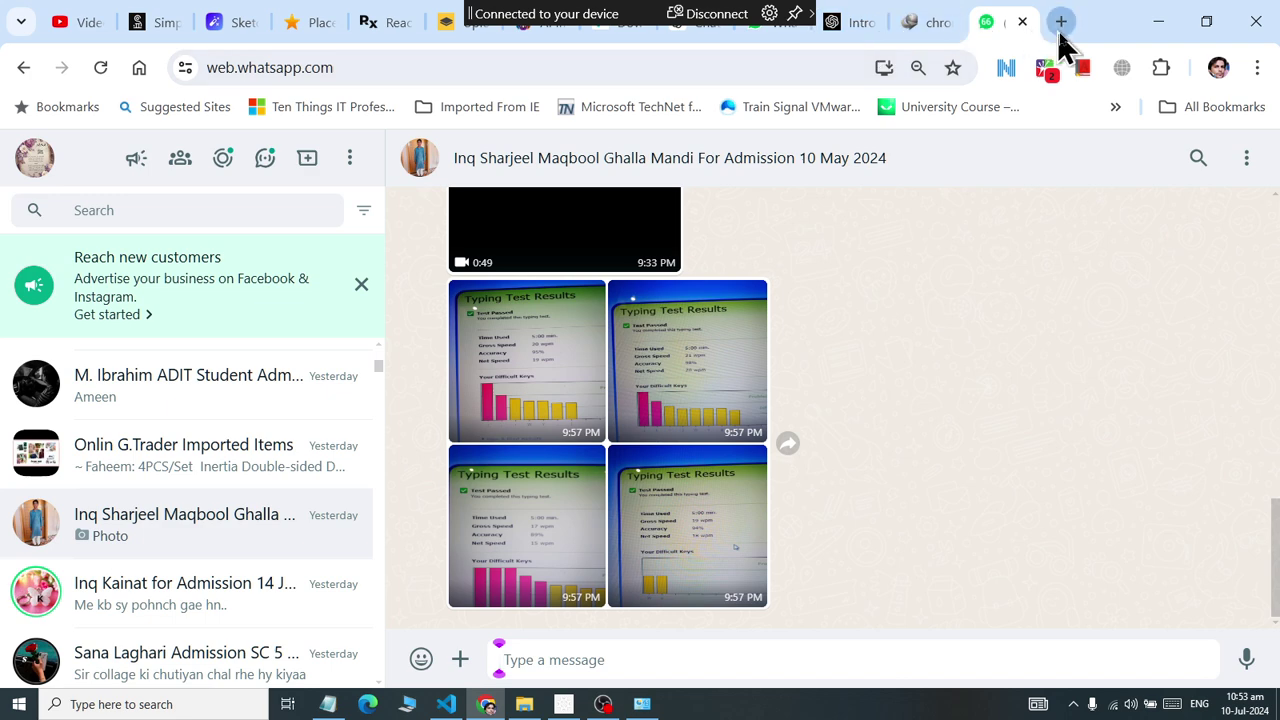
click(1061, 21)
text(google.com)
key(Return)
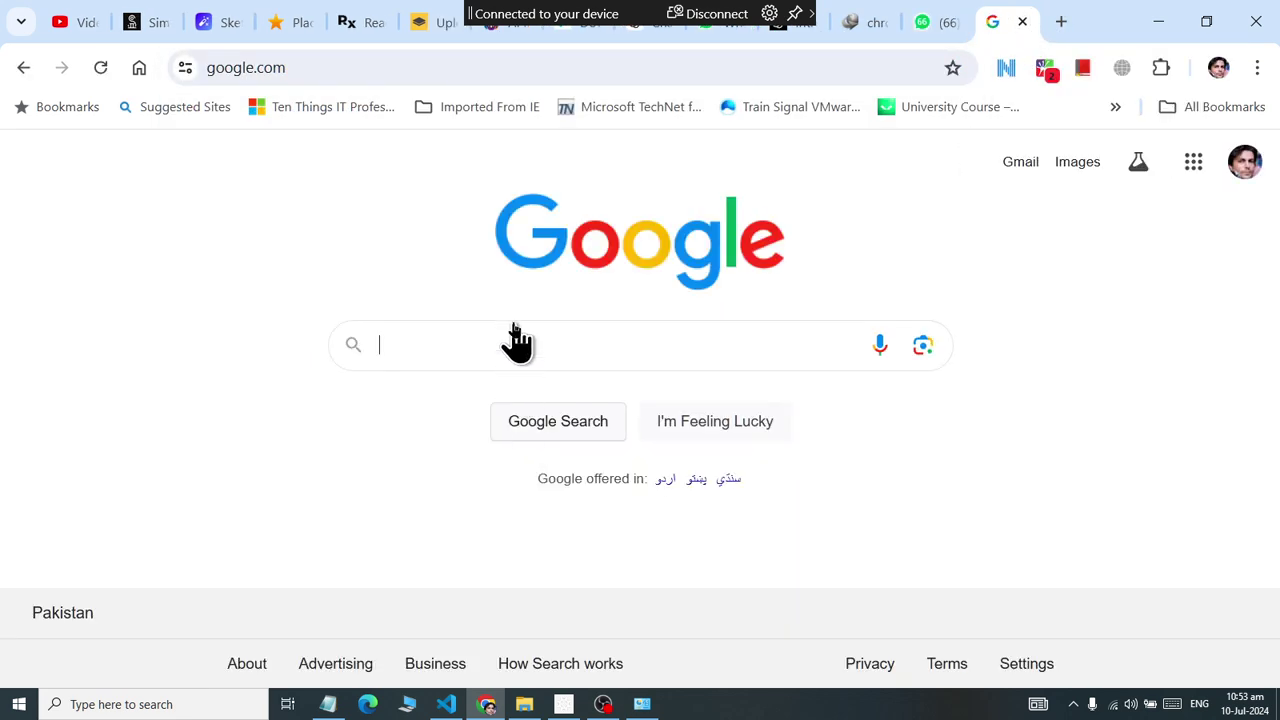
text(ethernet )
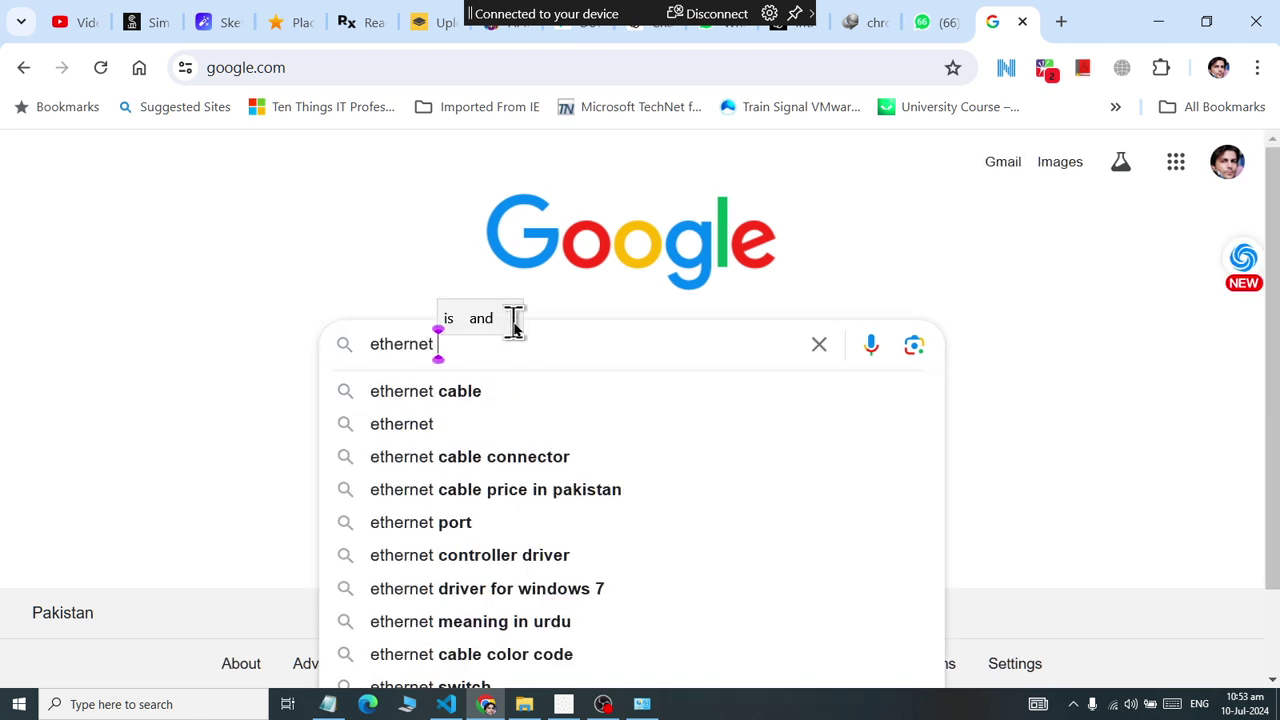
text(port)
key(Return)
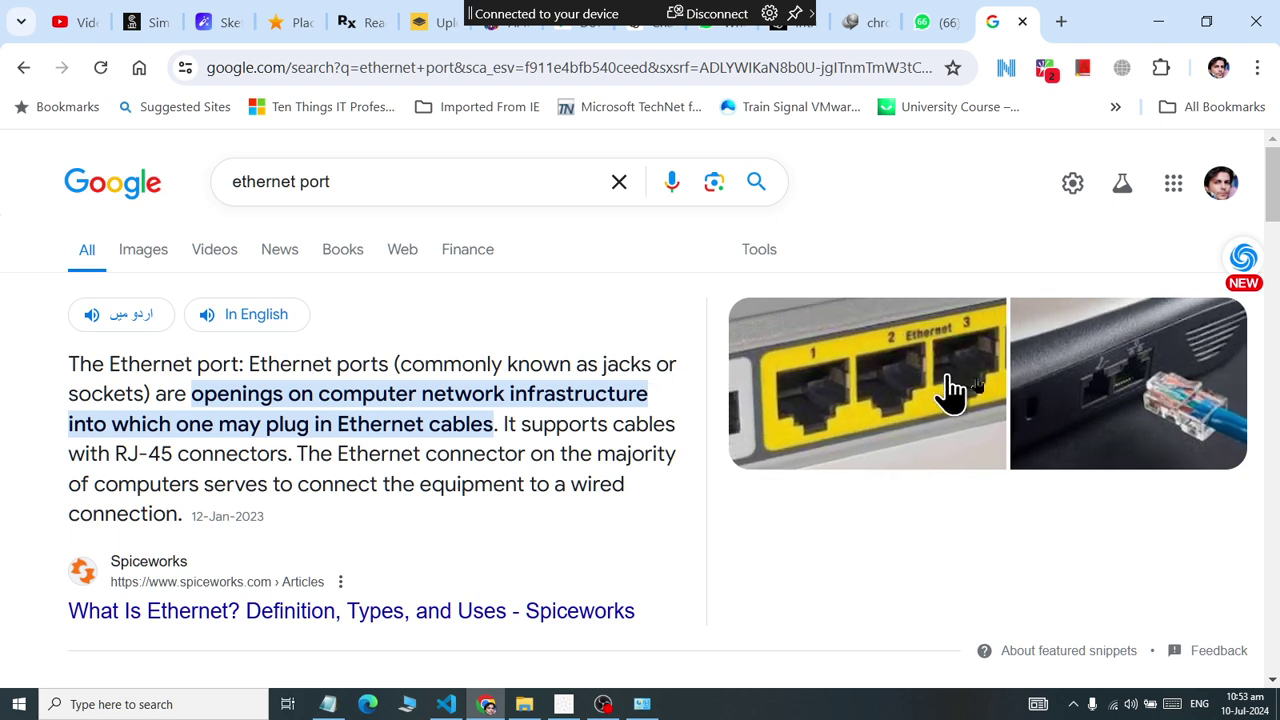
Step: Close the search tab, return to the network status settings, and open the Network and Sharing Center in a maximized window
click(1022, 21)
click(564, 704)
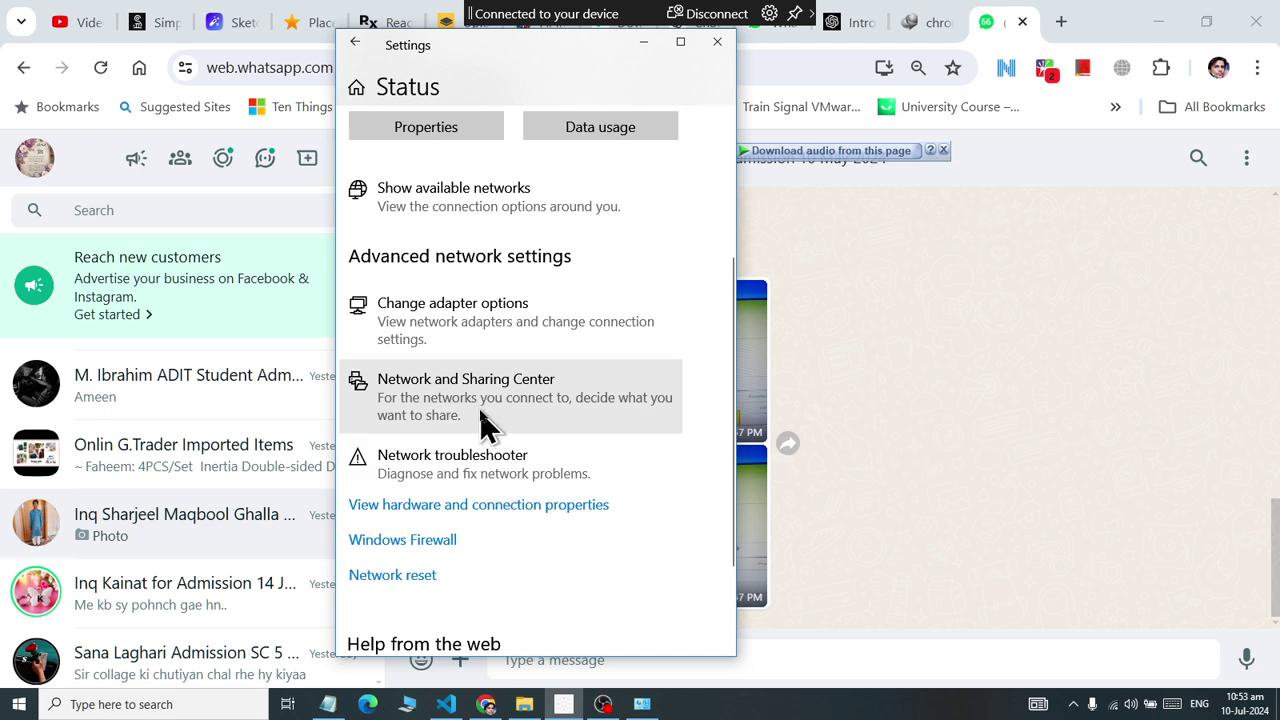
click(487, 420)
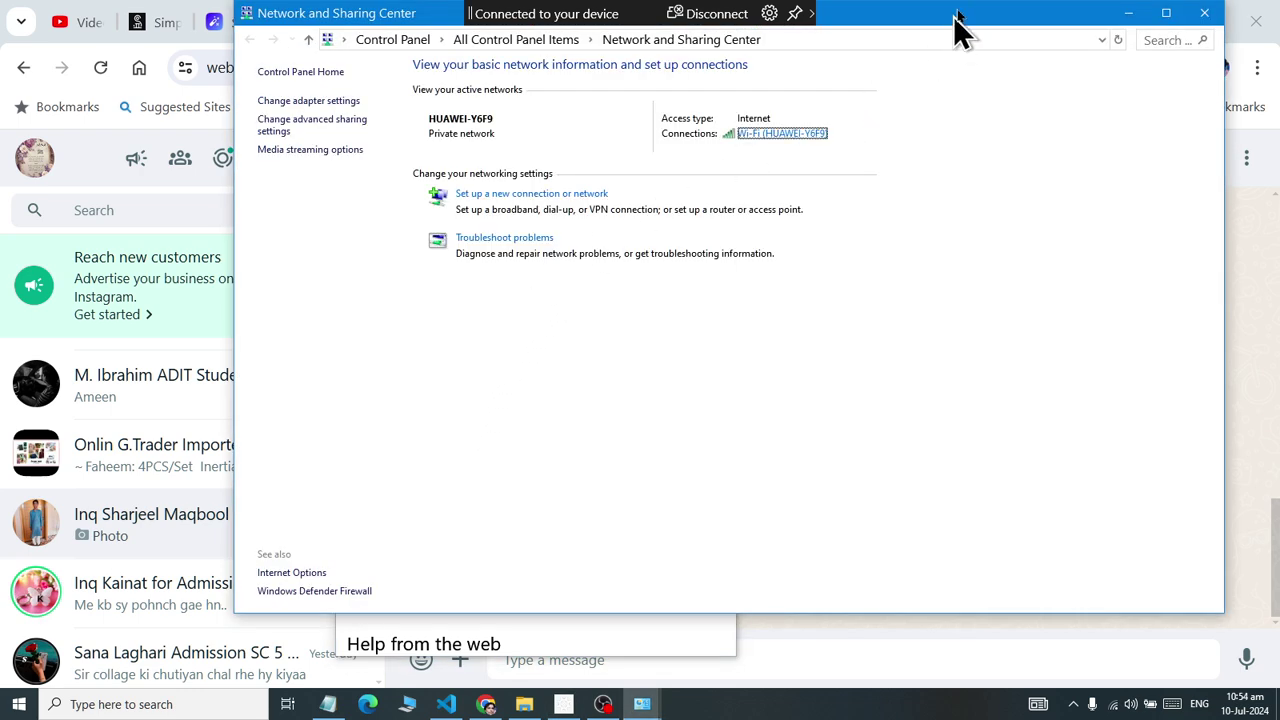
drag(960, 14, 934, 129)
double_click(932, 132)
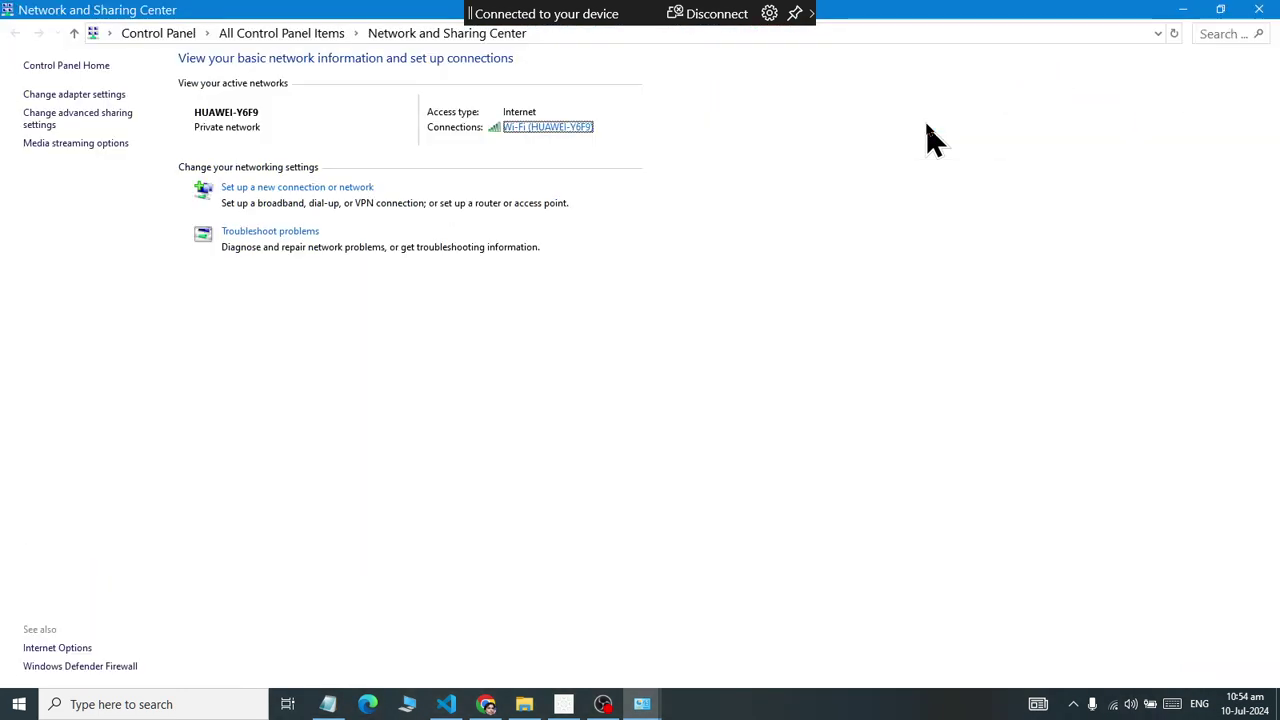
Step: Open the status of the HUAWEI-Y6F9 Wi-Fi connection and view its connection details, closing the details again
click(523, 129)
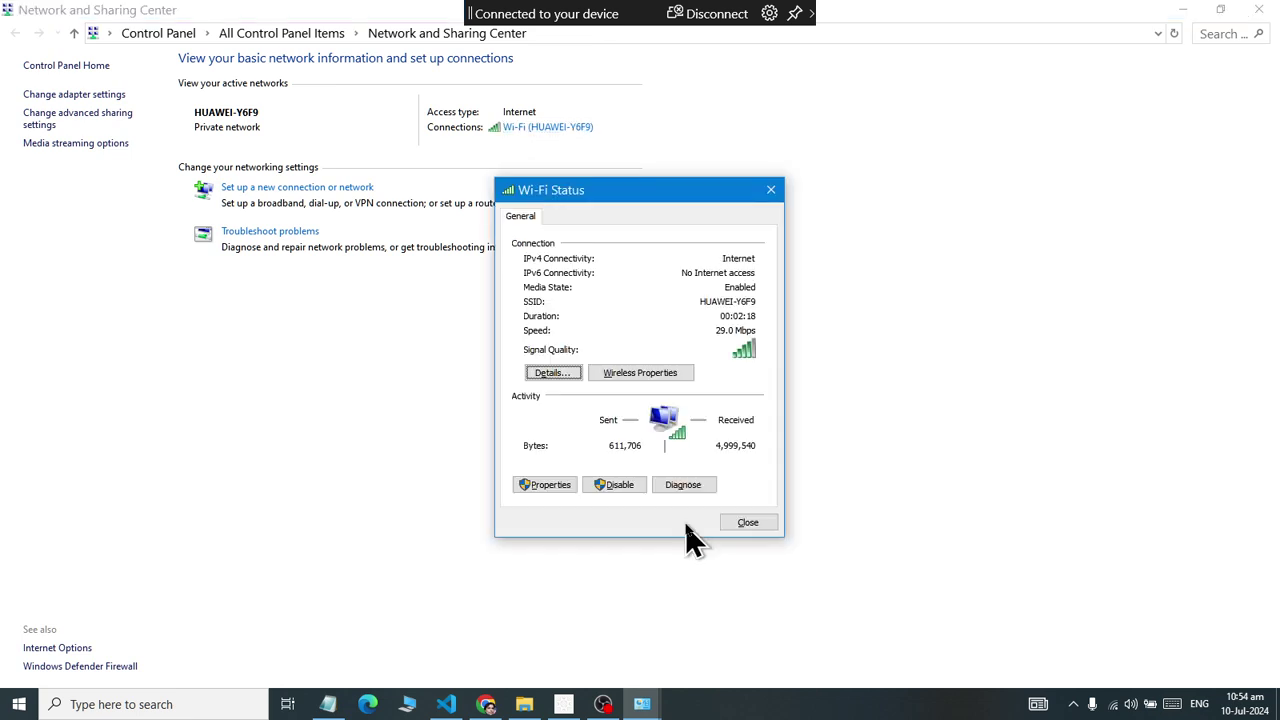
click(561, 374)
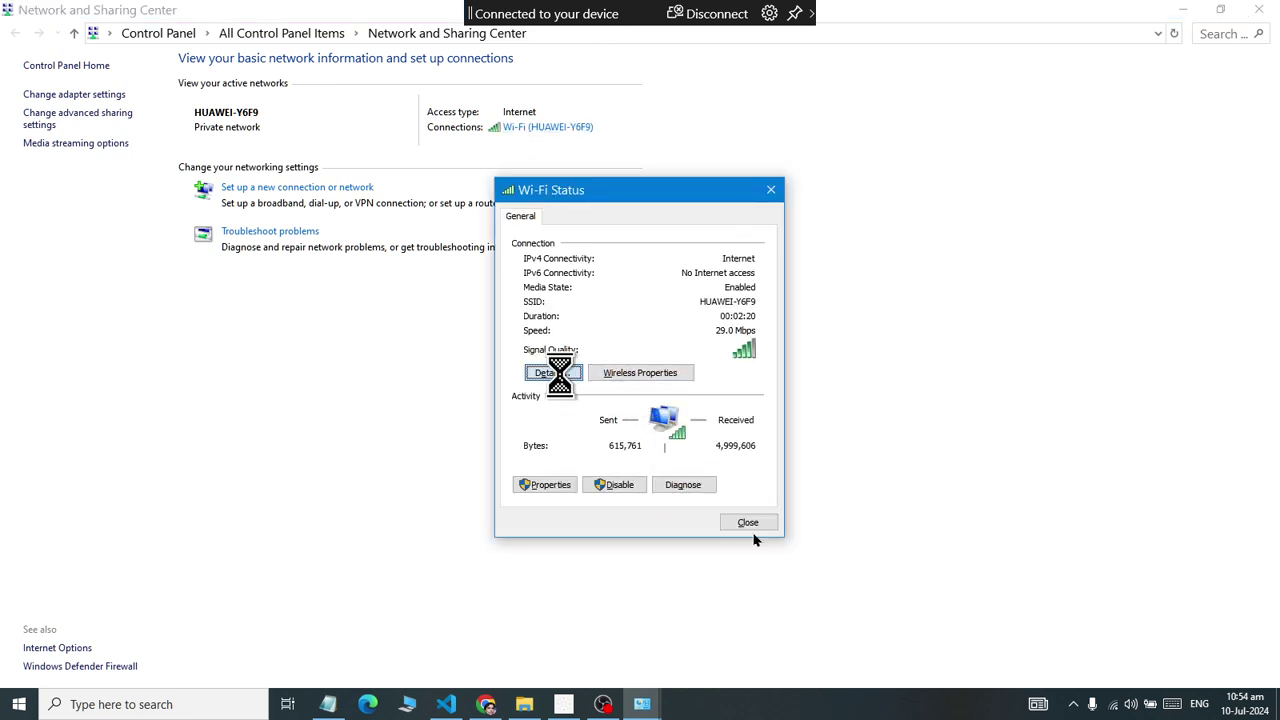
click(751, 534)
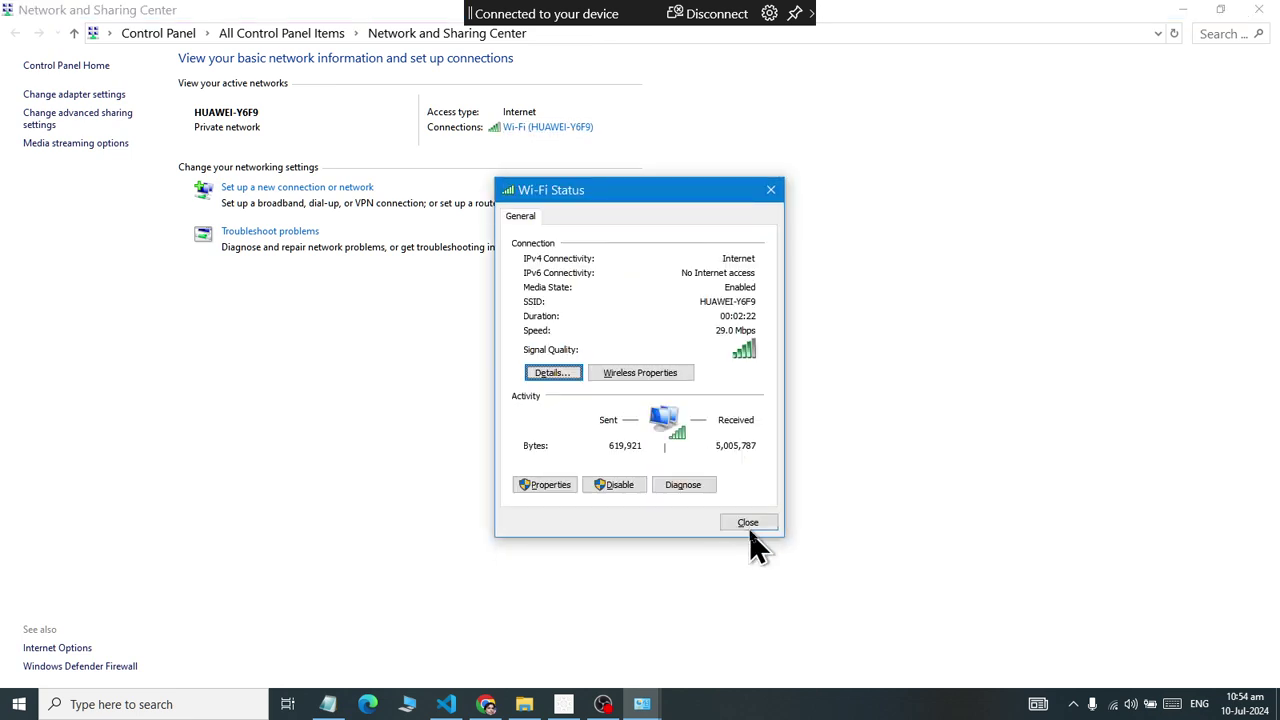
Step: Open the wireless properties of HUAWEI-Y6F9 and view its security settings
click(639, 370)
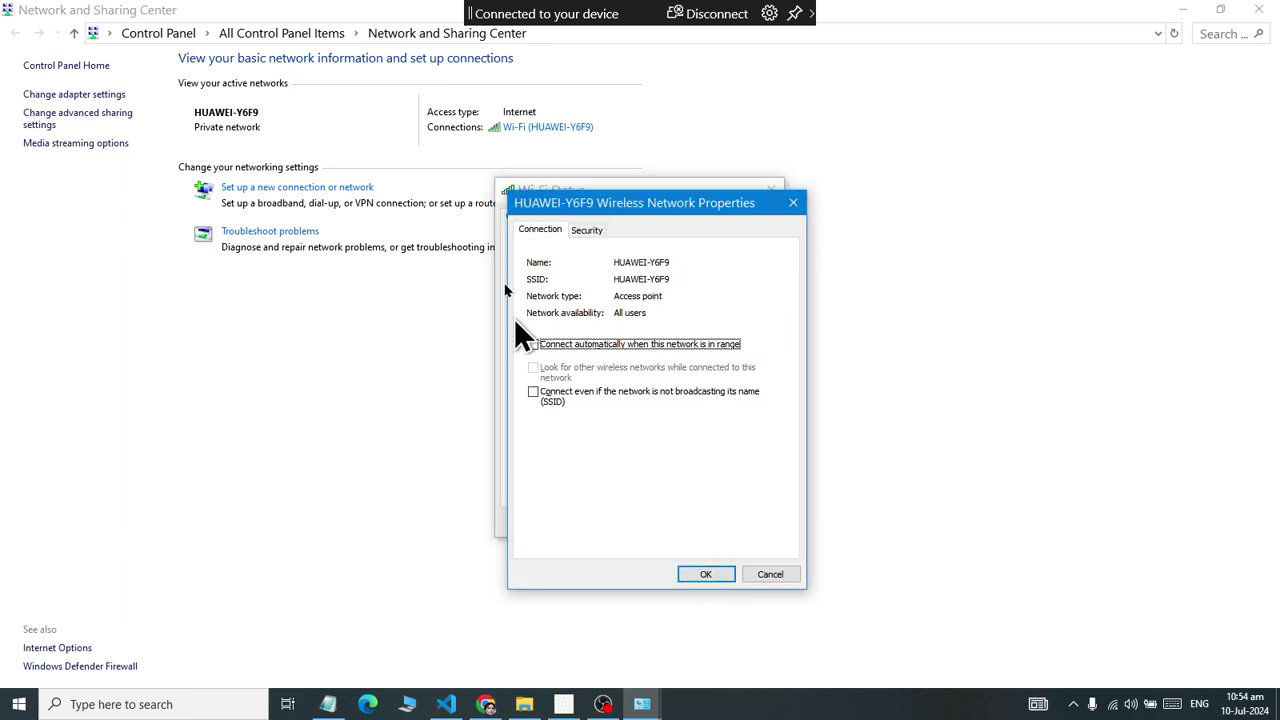
click(592, 232)
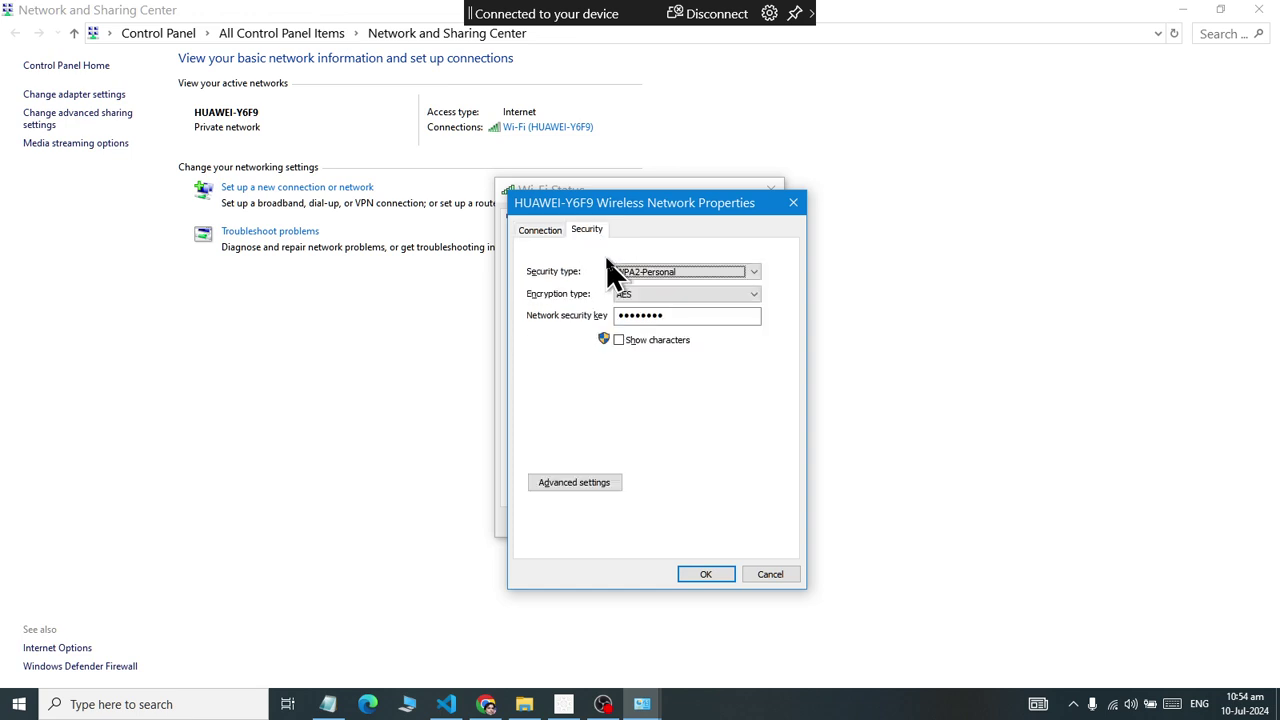